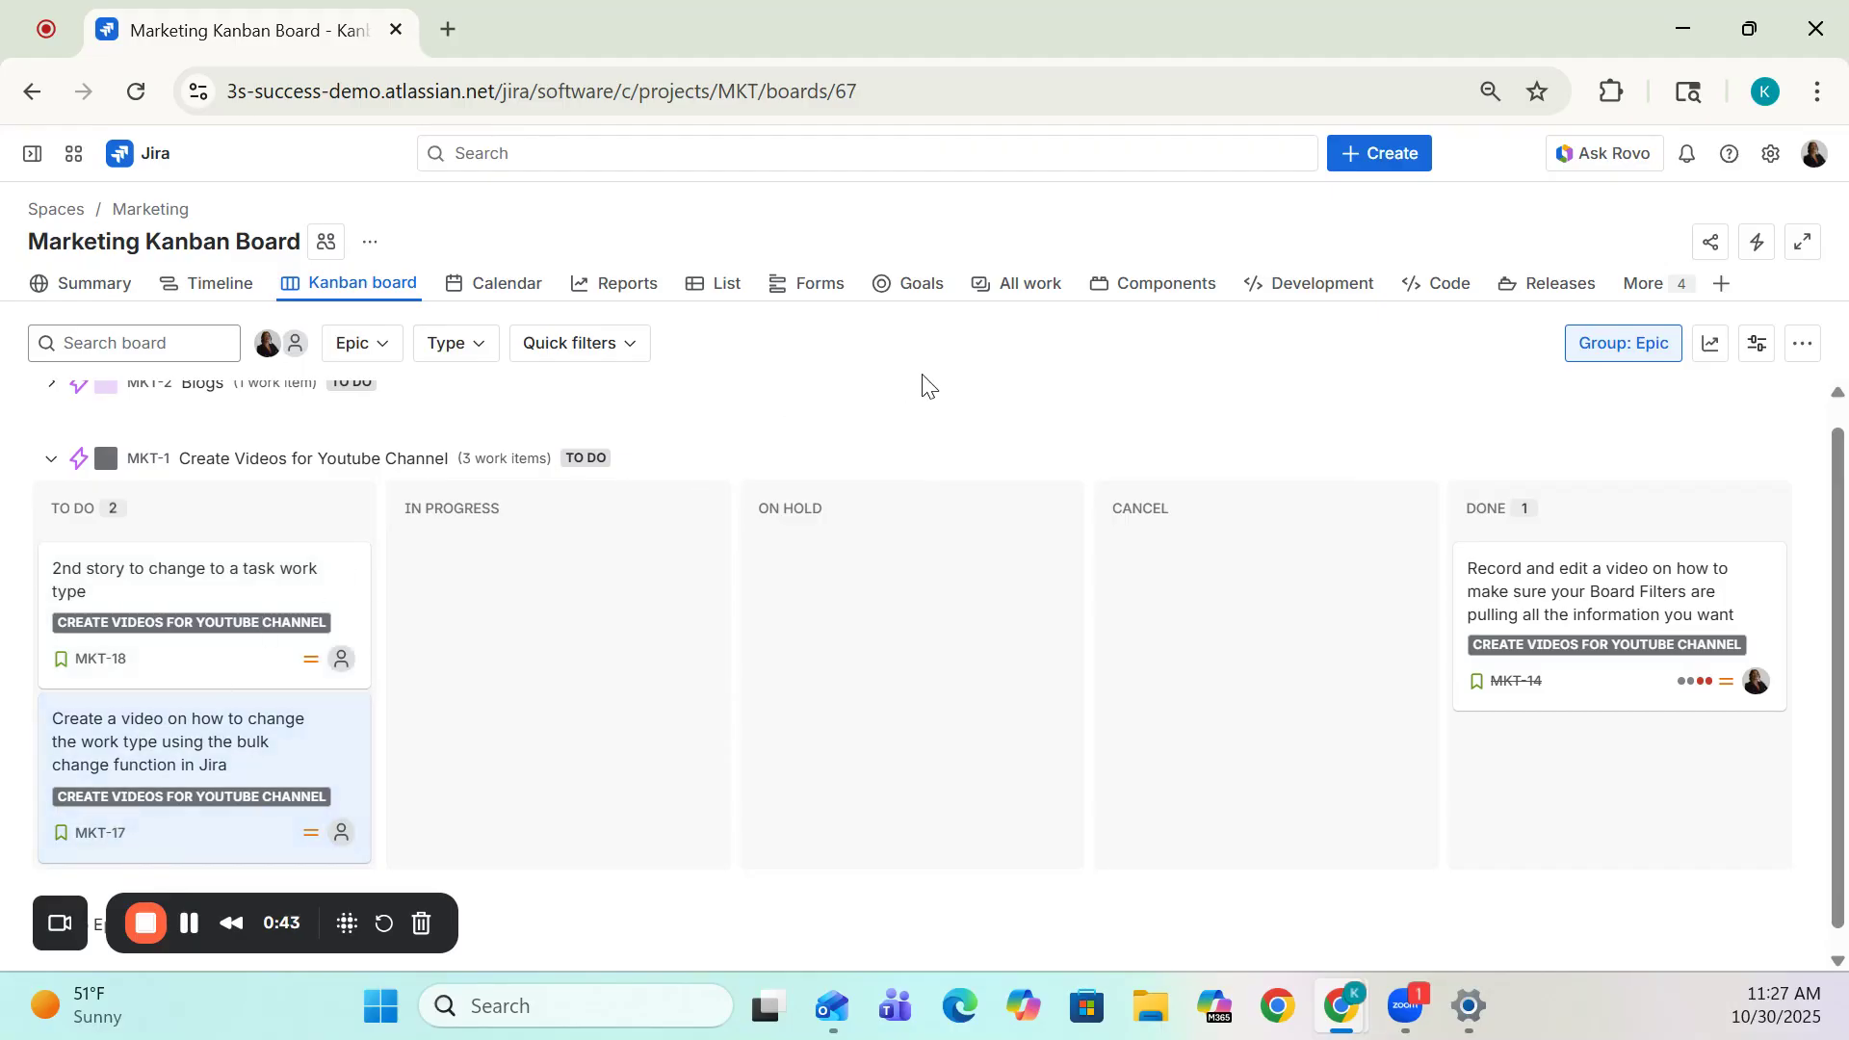
- Open the Marketing project's complete work item overview, check the detail view, and return to the list view
{"action": "left_click", "coordinate": [1018, 298]}
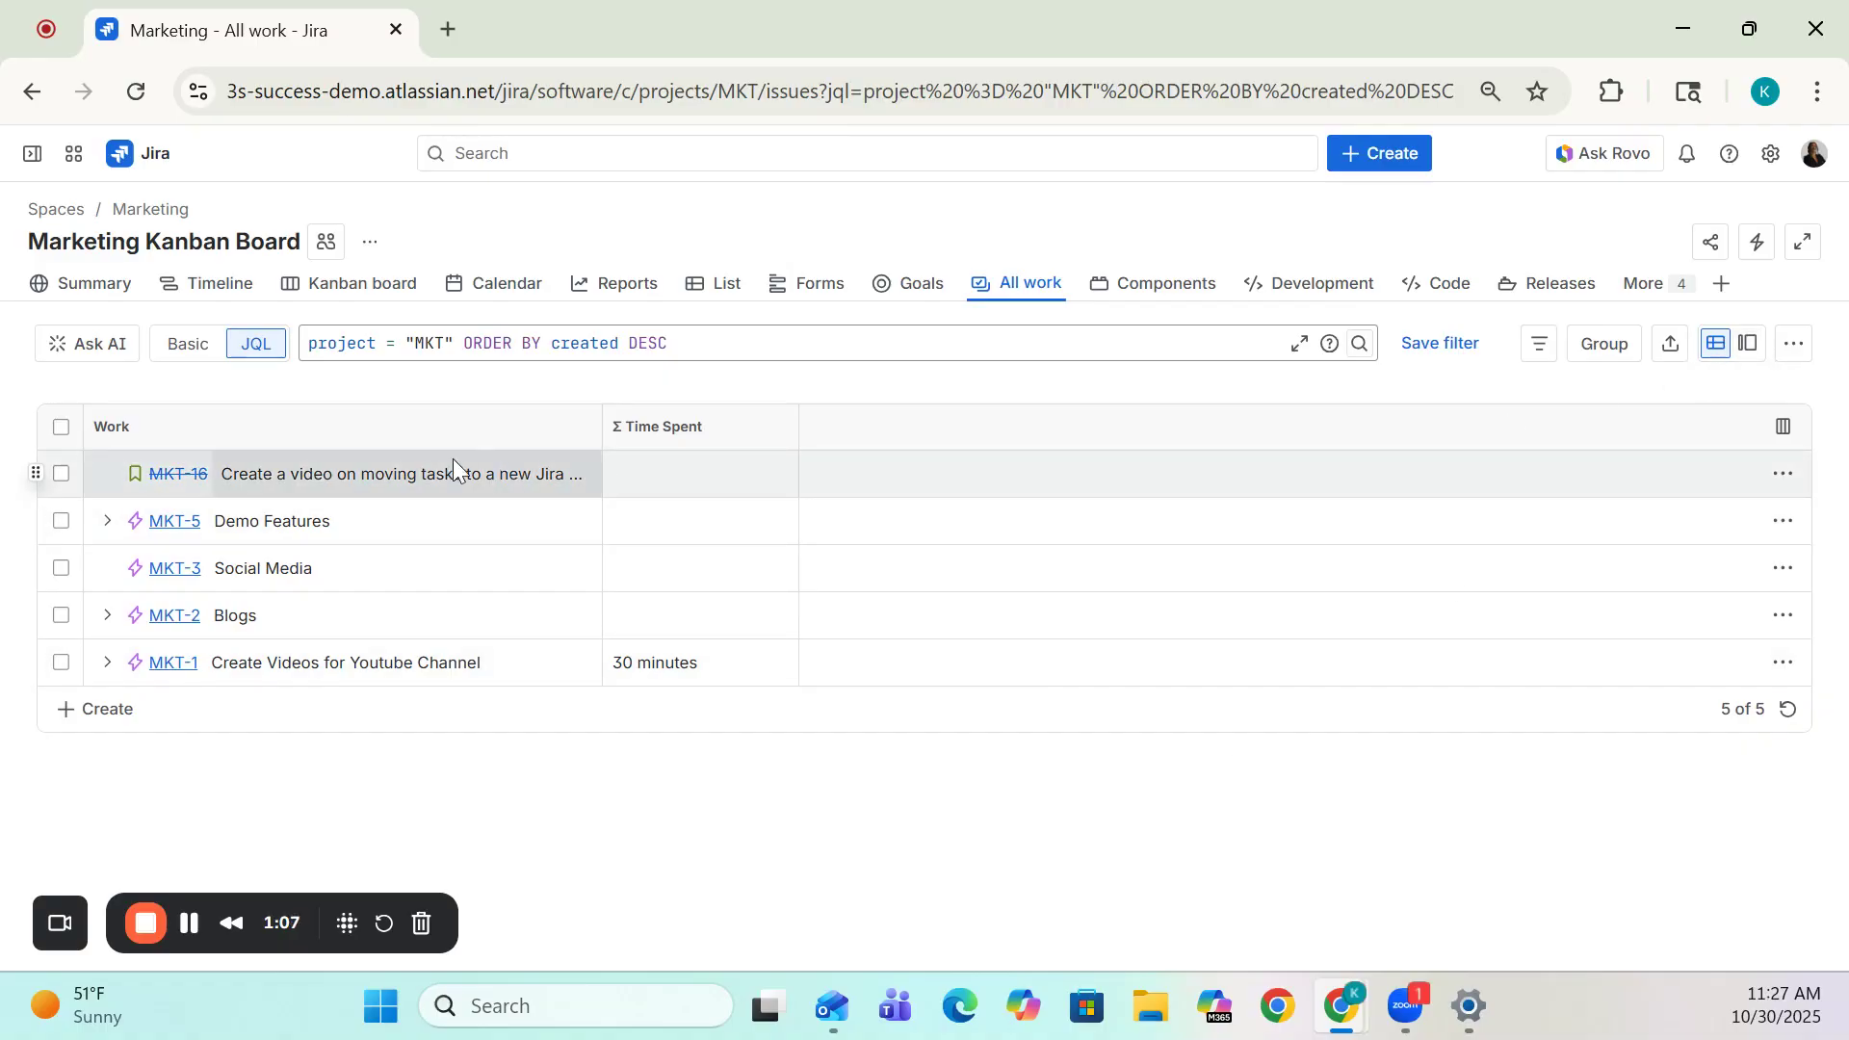
{"action": "left_click", "coordinate": [1750, 351]}
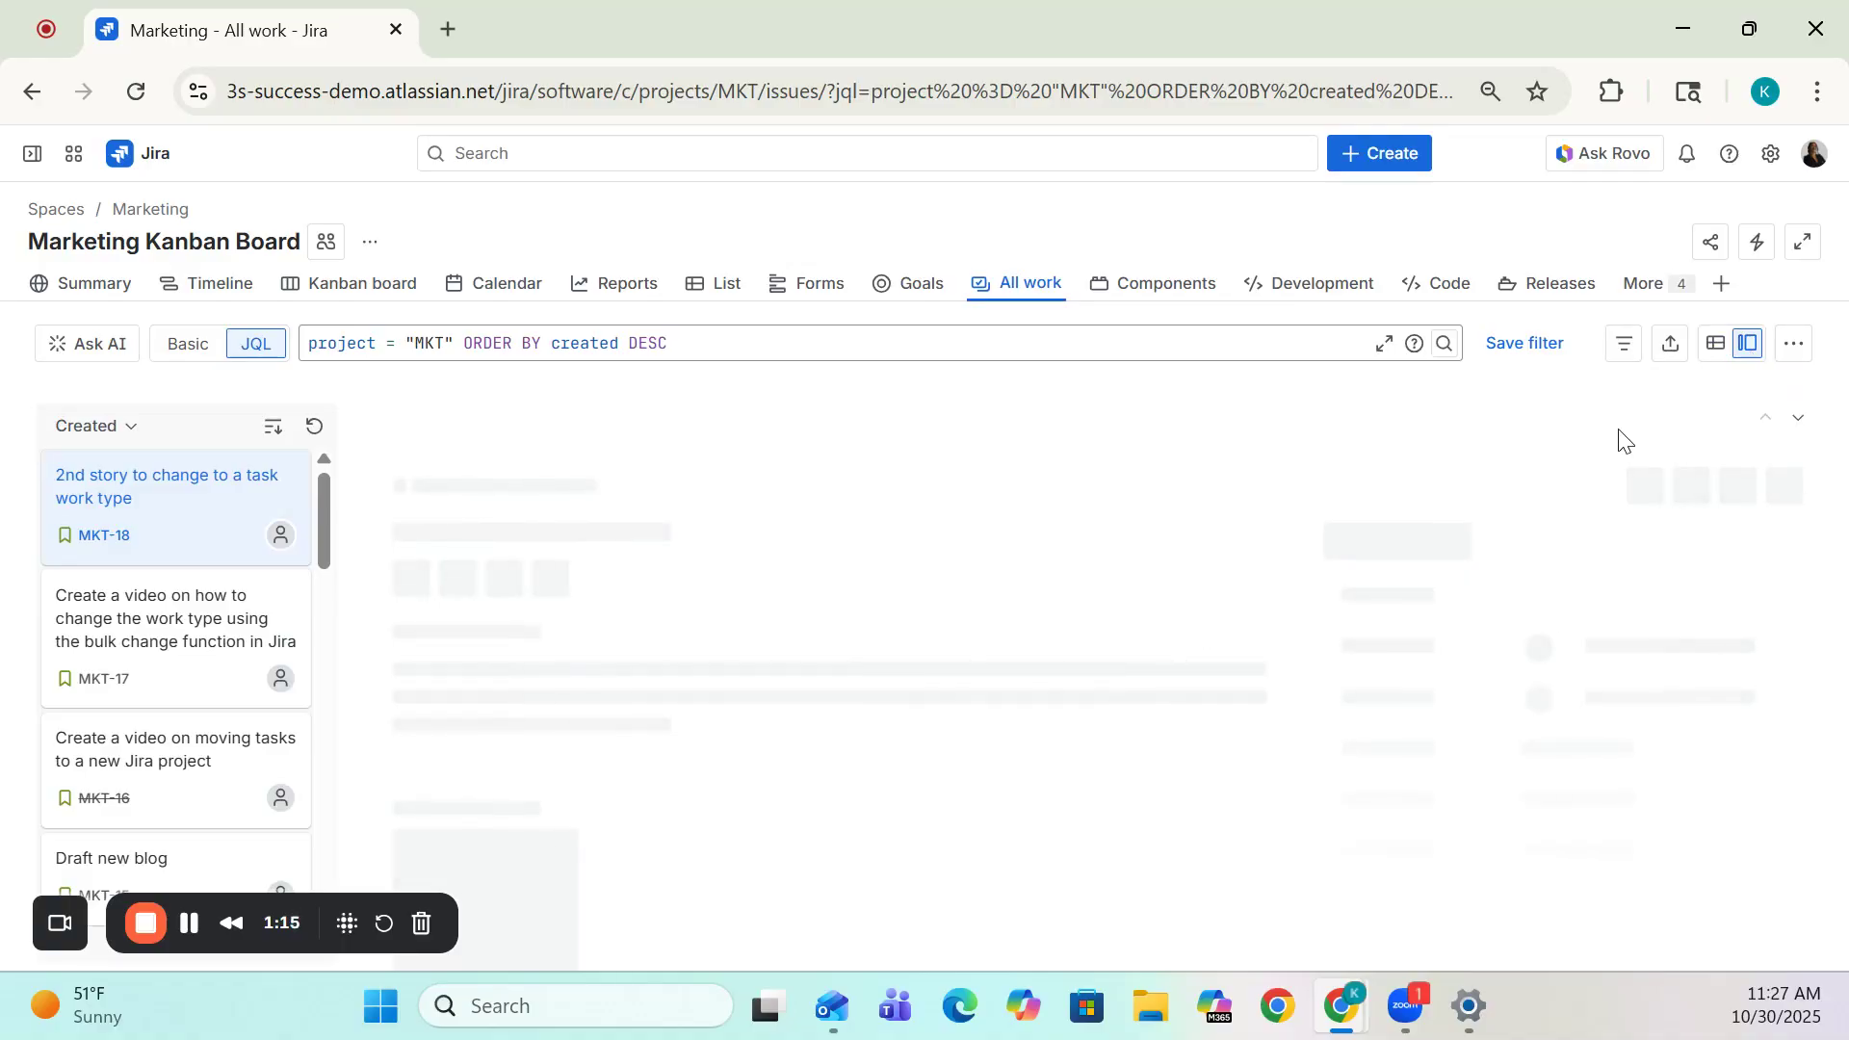
{"action": "left_click", "coordinate": [1716, 353]}
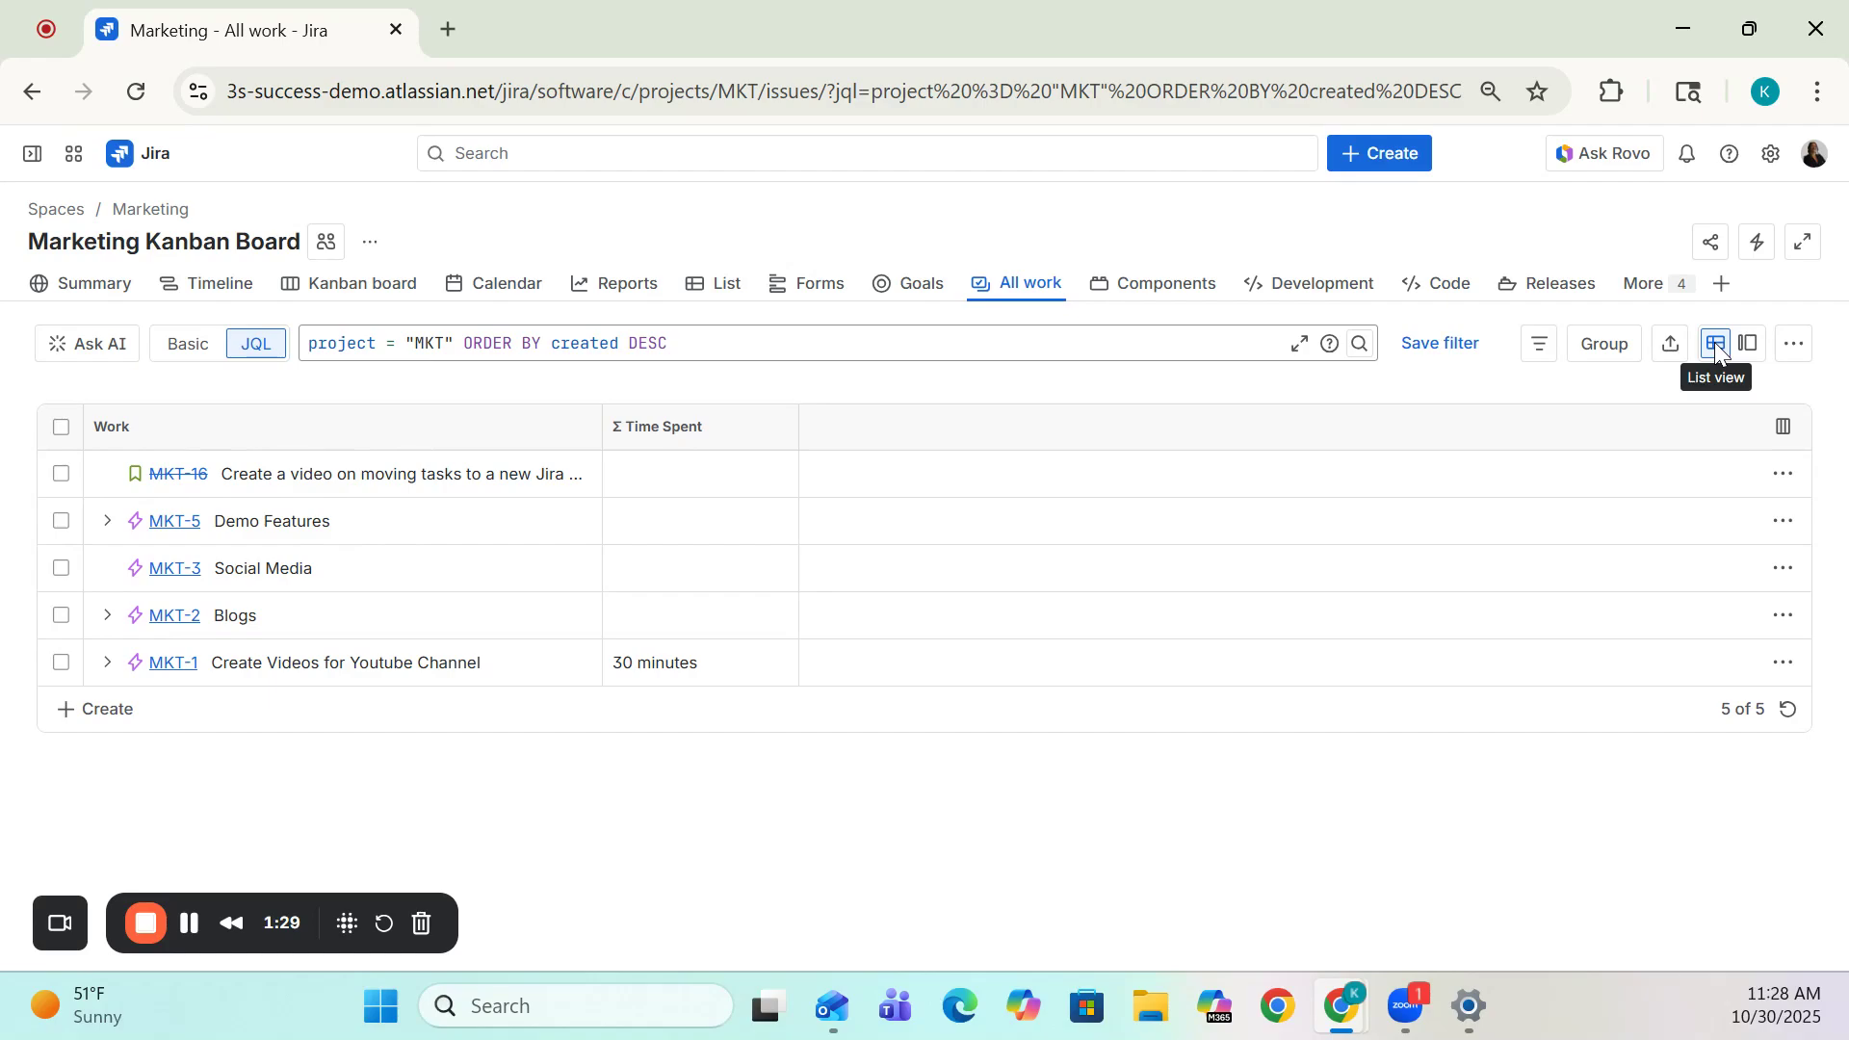
- Add the Parent column to the work item list and place it before Σ Time Spent
{"action": "left_click", "coordinate": [1782, 433]}
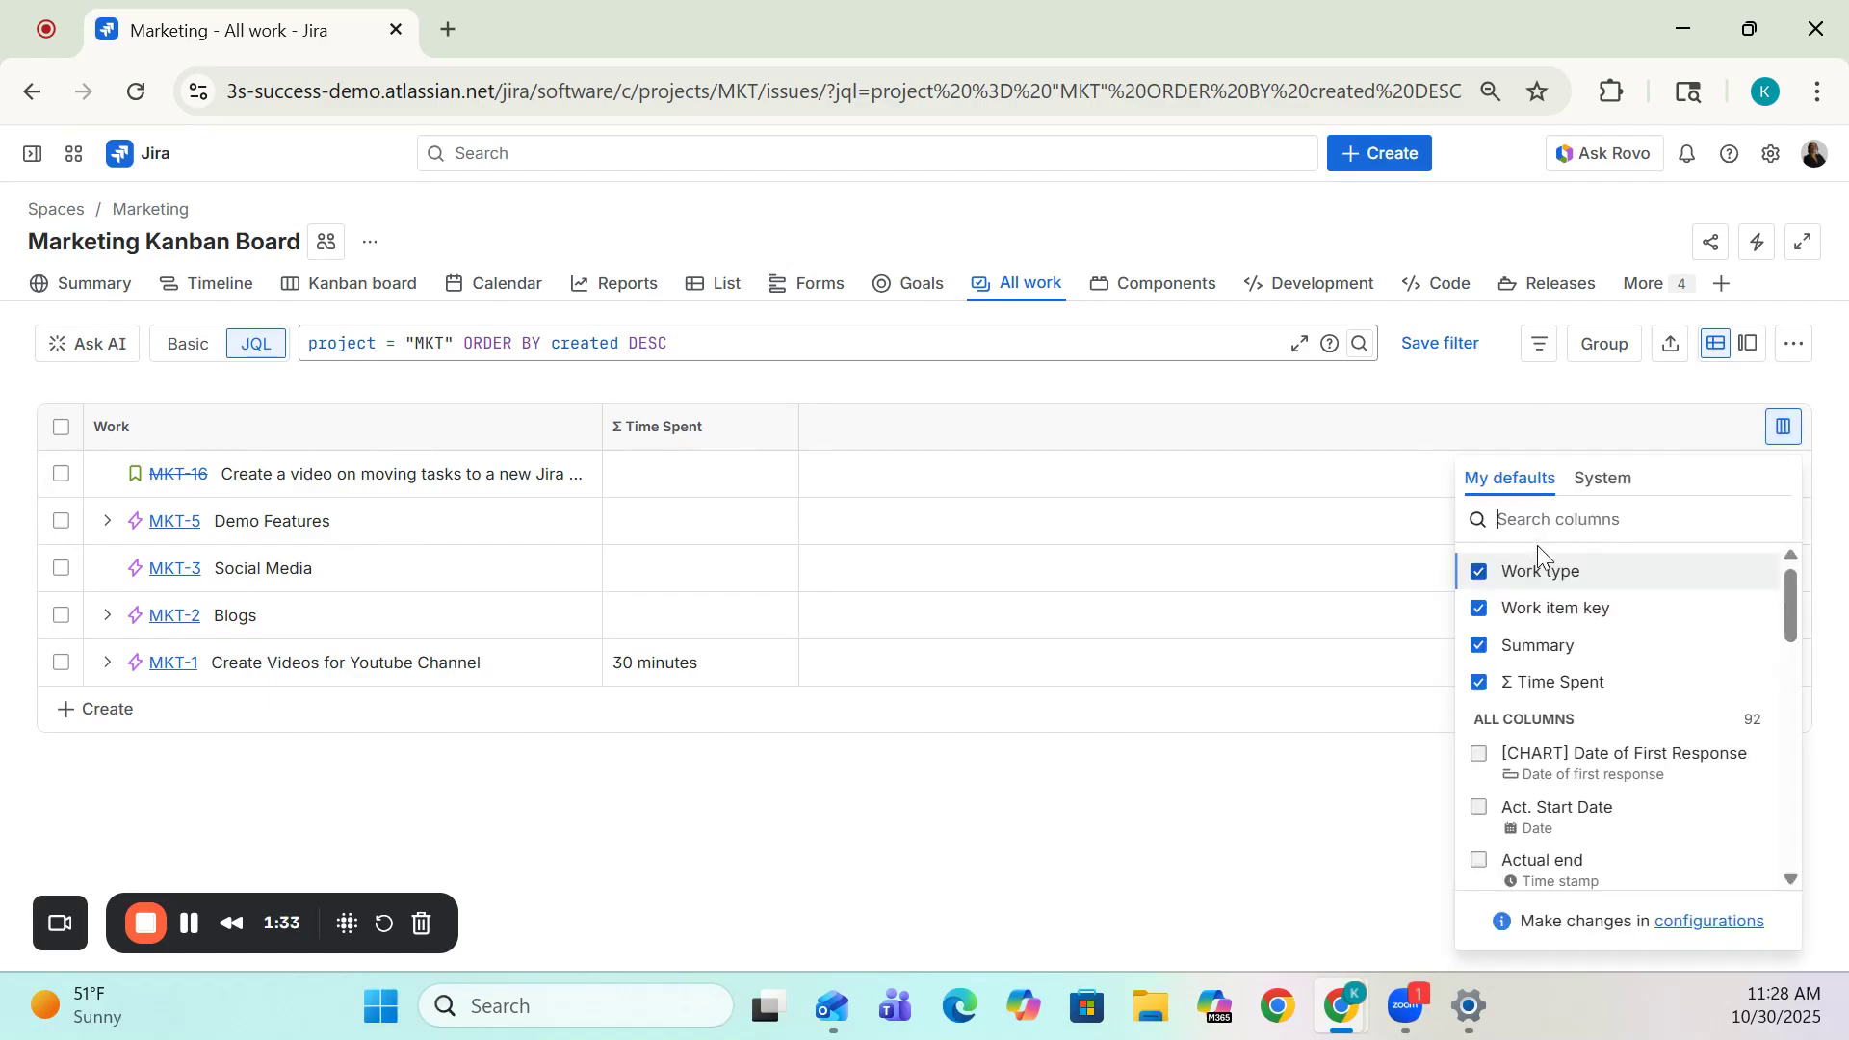
{"action": "type", "text": "parent"}
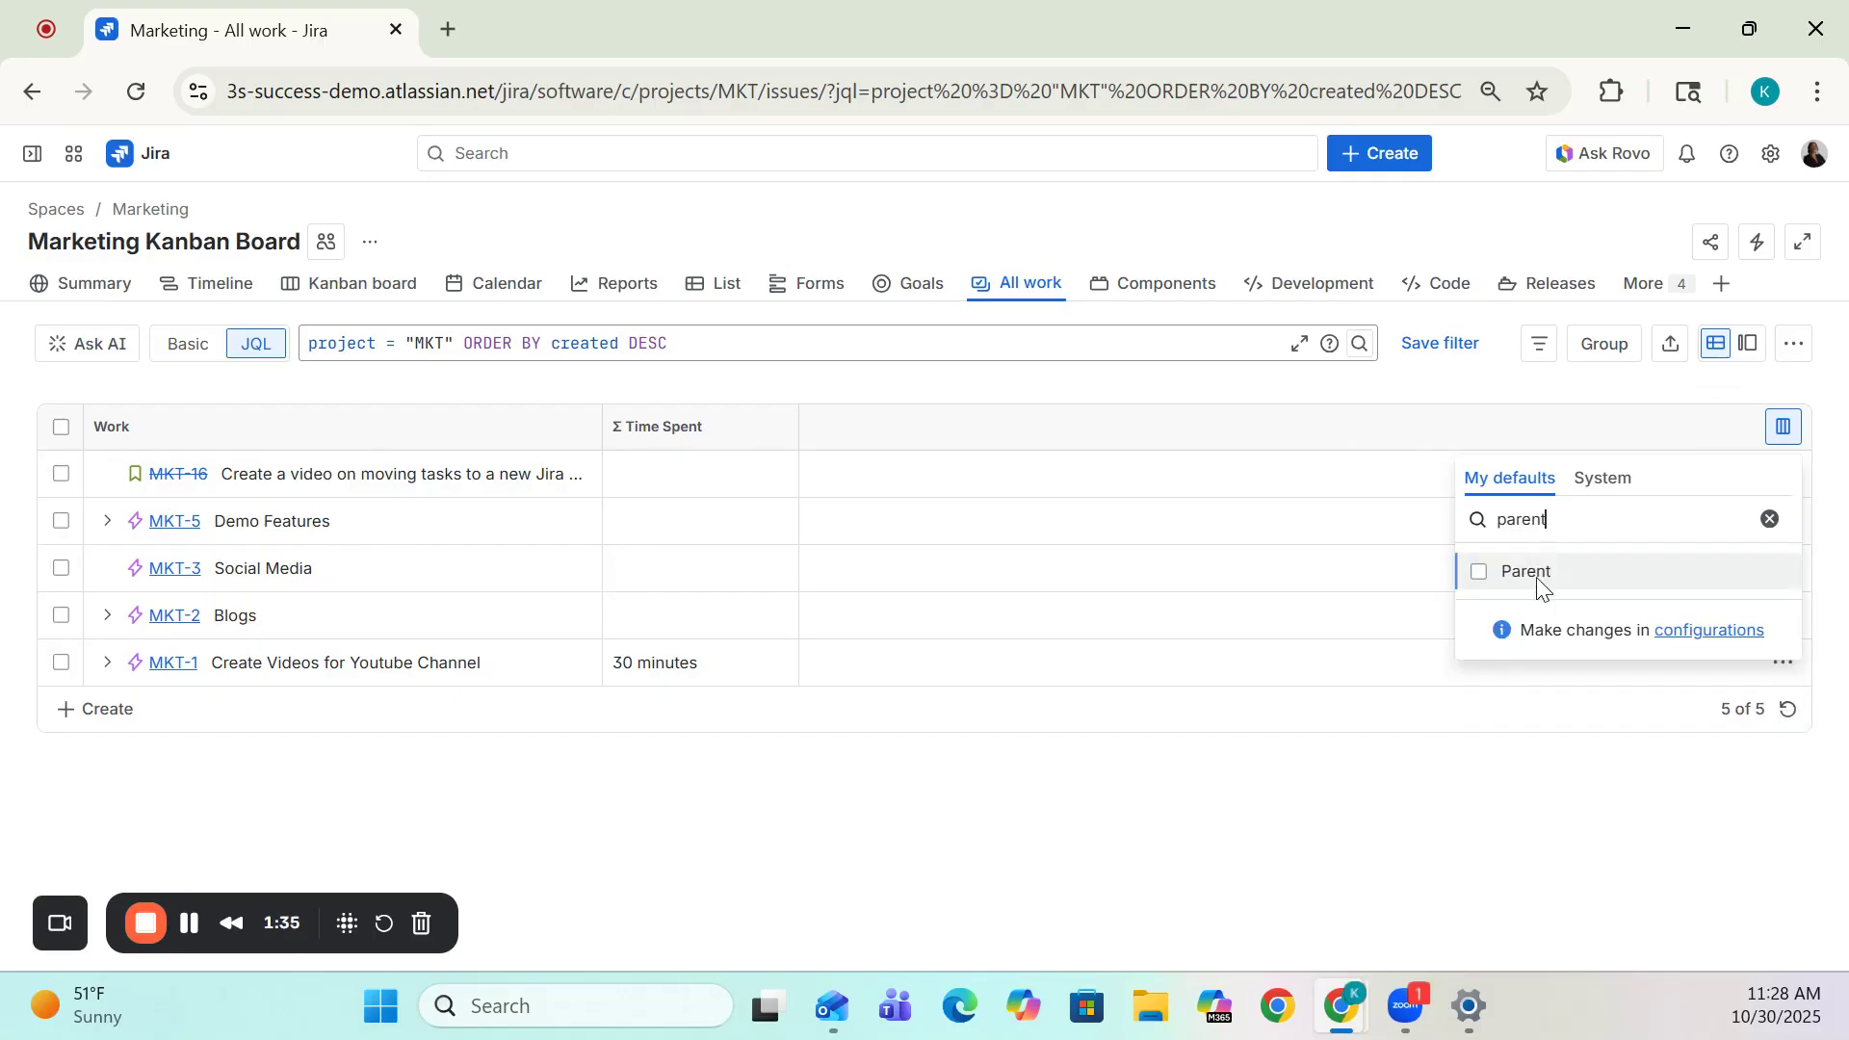
{"action": "left_click", "coordinate": [1479, 572]}
{"action": "left_click", "coordinate": [1562, 931]}
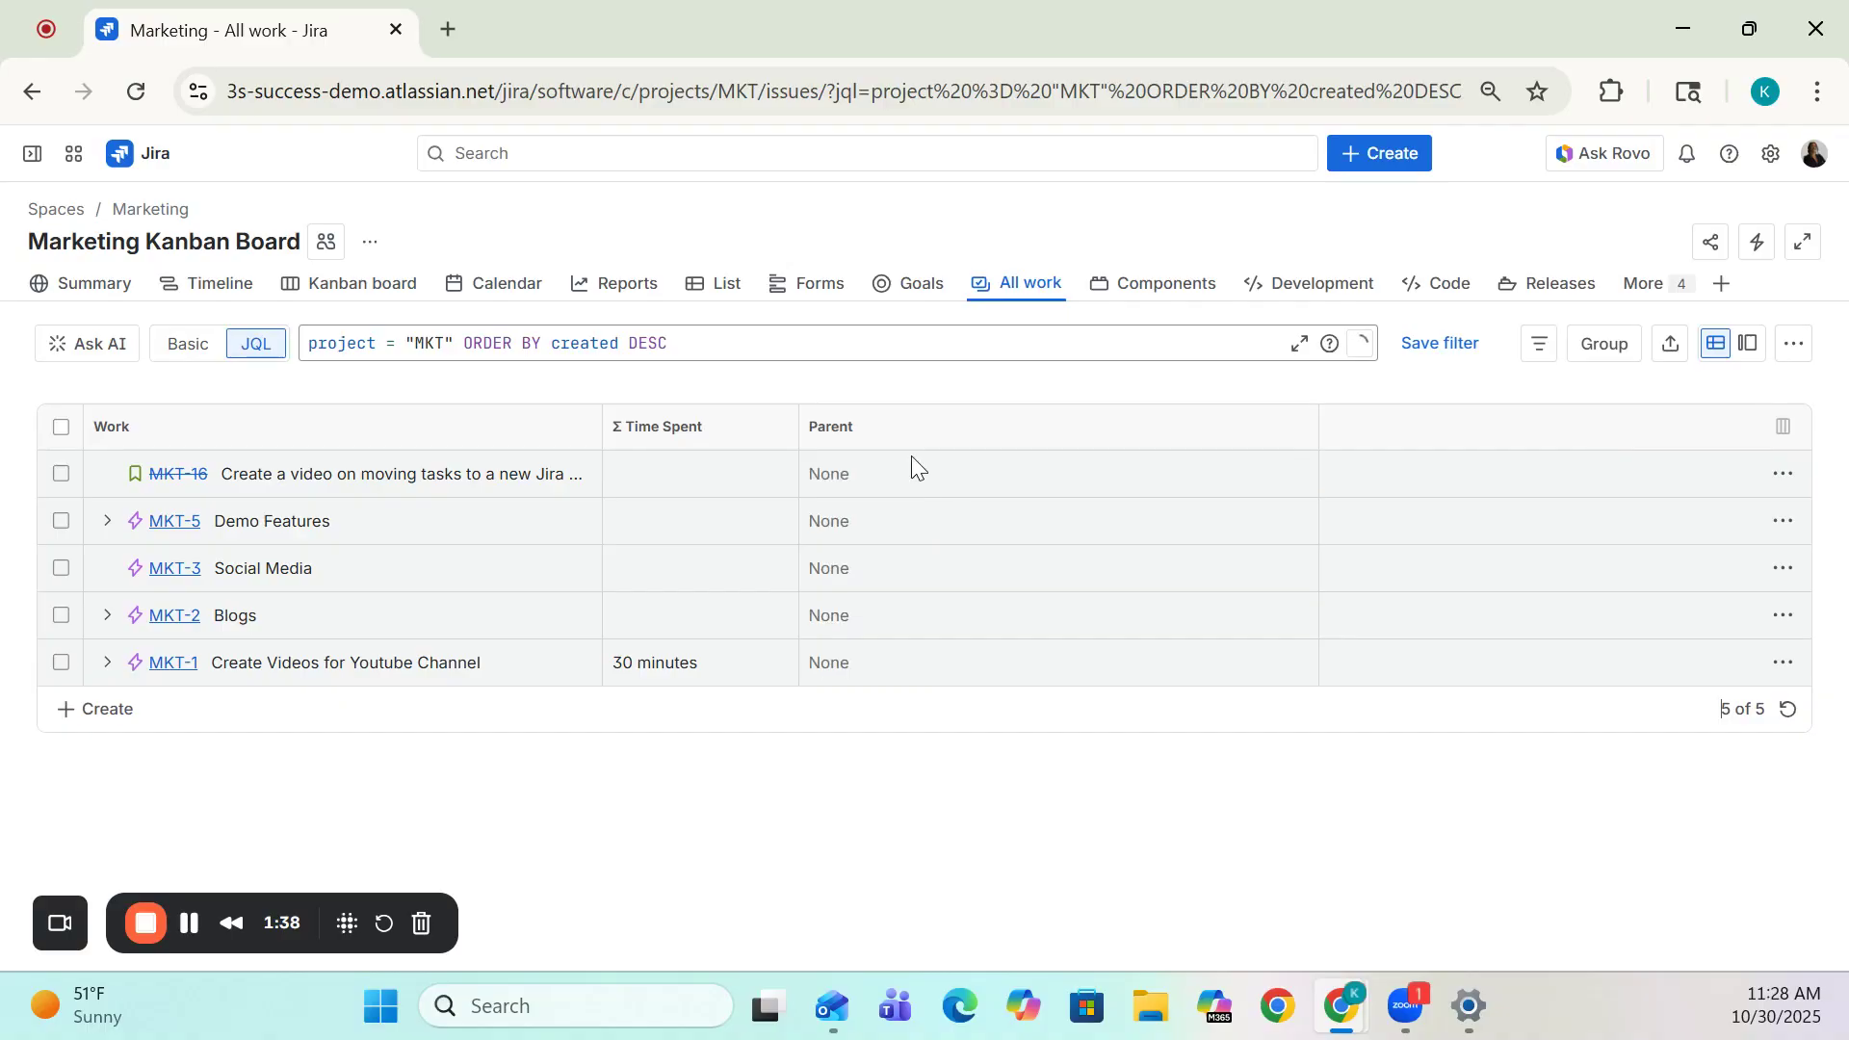
{"action": "left_click_drag", "start_coordinate": [869, 426], "coordinate": [637, 444]}
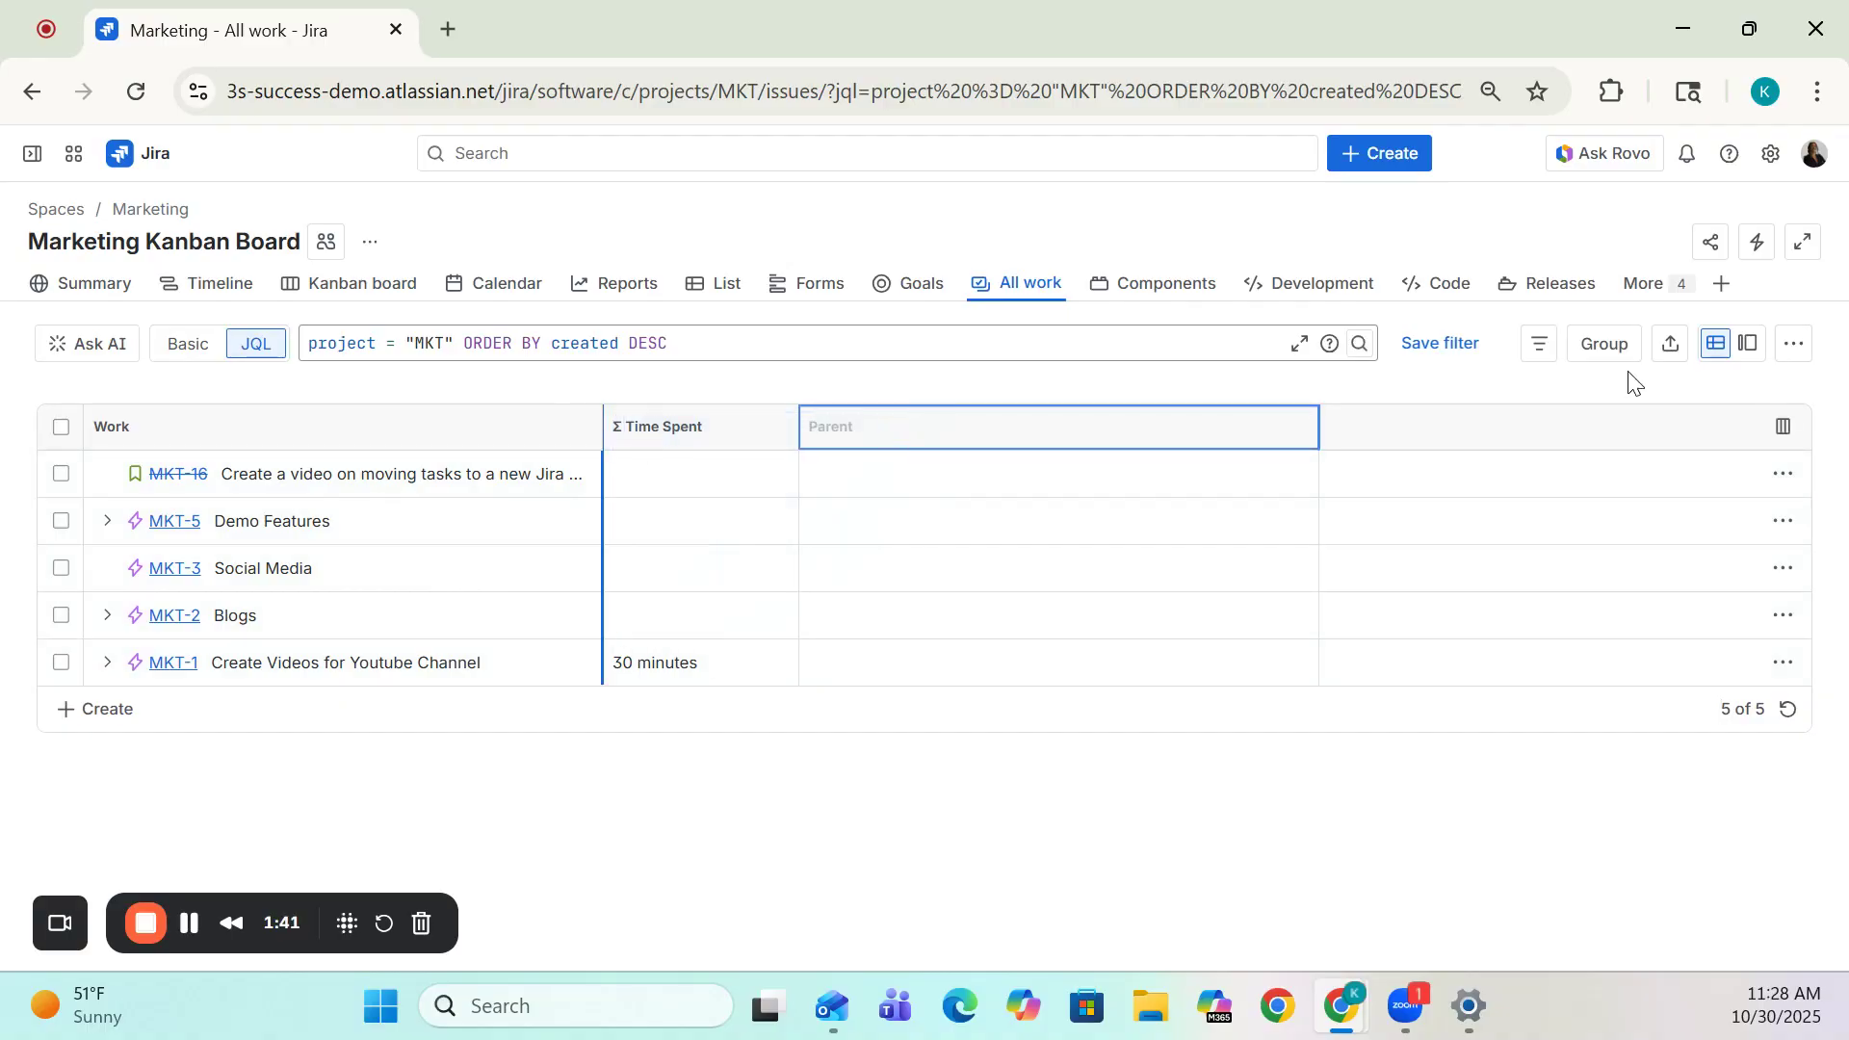
- Add the Status column to the list and place it between Parent and Σ Time Spent
{"action": "left_click", "coordinate": [1782, 426]}
{"action": "type", "text": "status"}
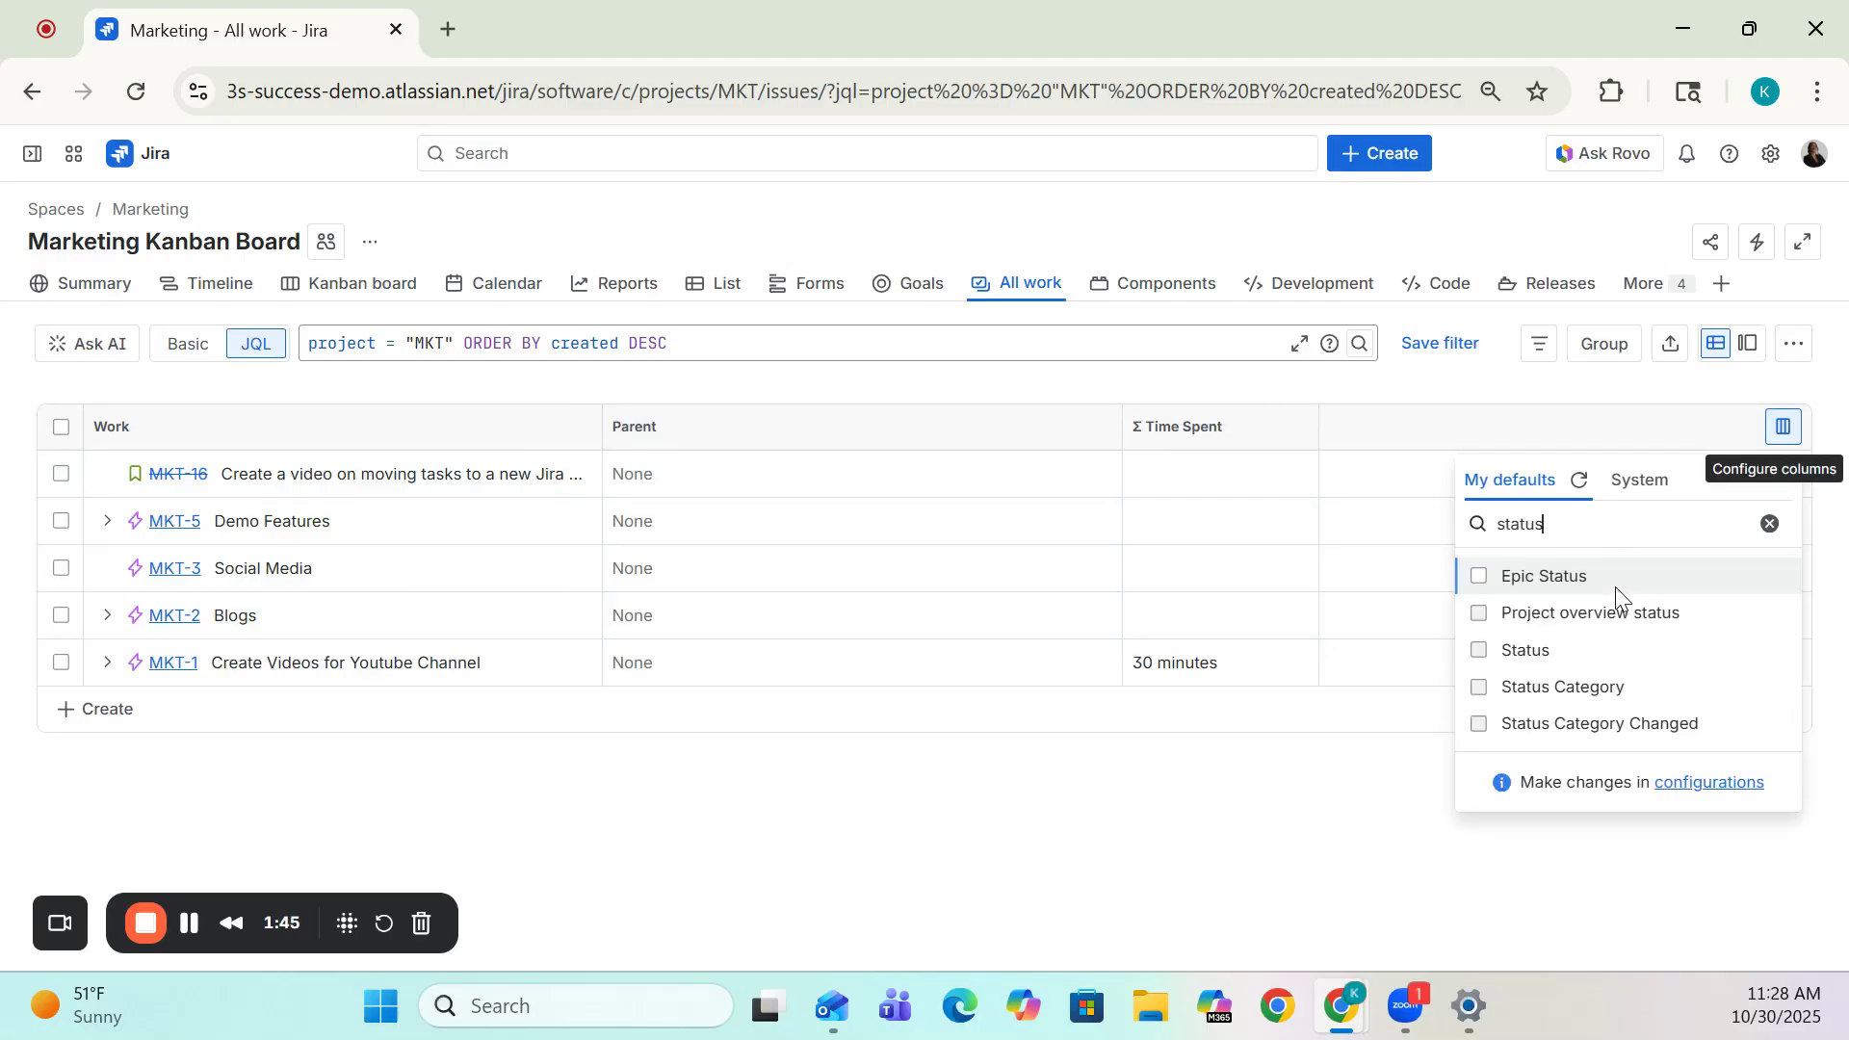
{"action": "left_click", "coordinate": [1478, 651]}
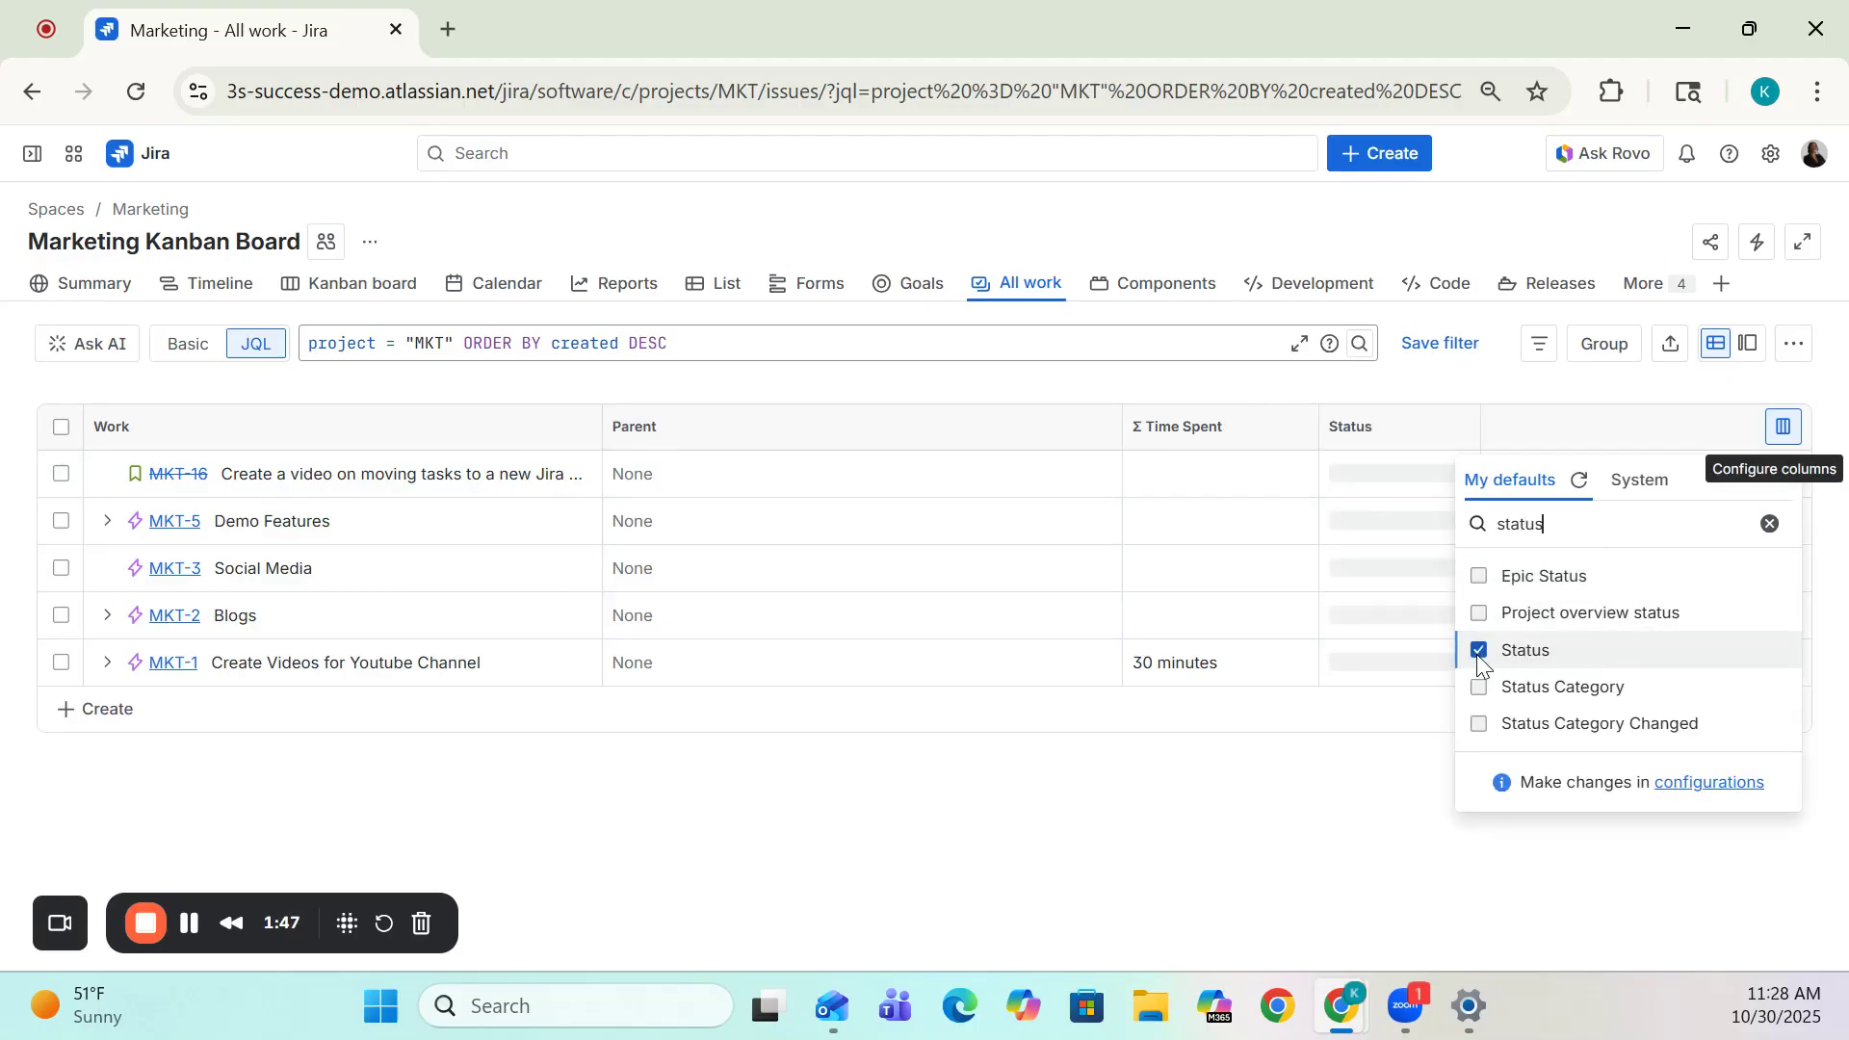
{"action": "left_click", "coordinate": [1620, 903]}
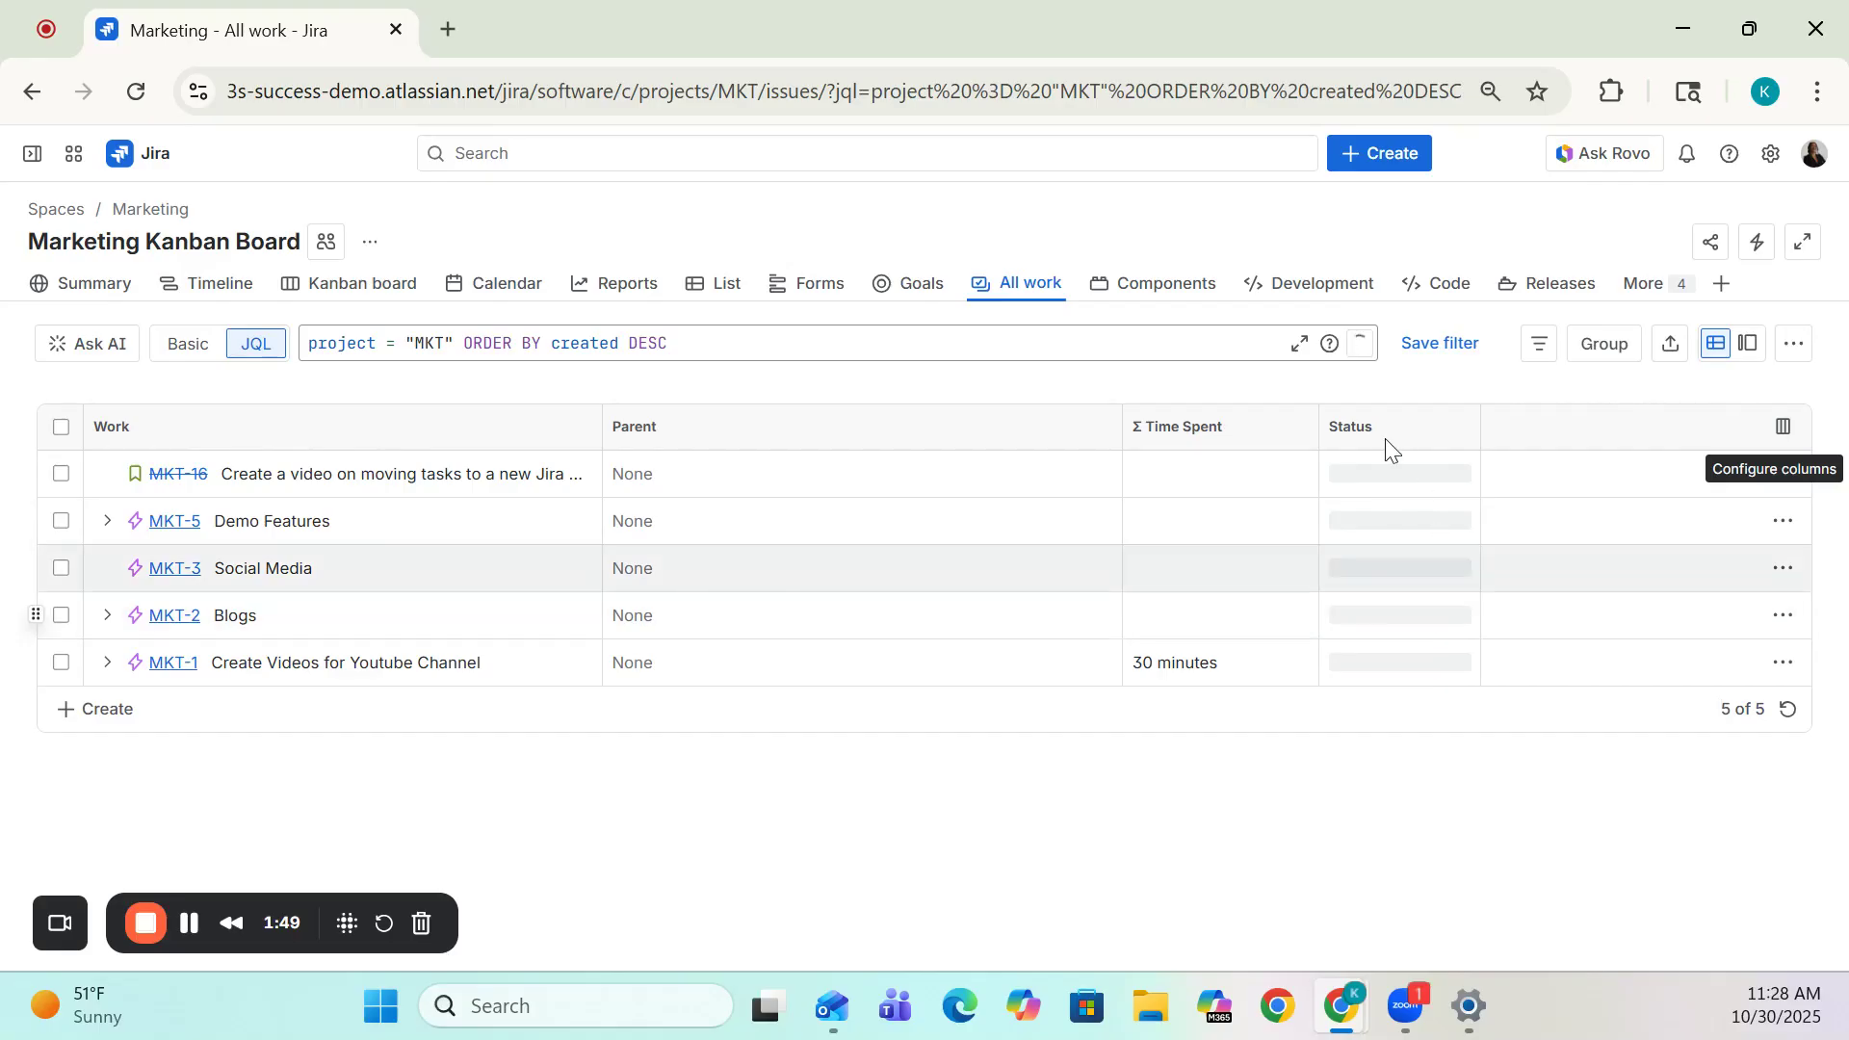
{"action": "left_click_drag", "start_coordinate": [1340, 429], "coordinate": [1140, 427]}
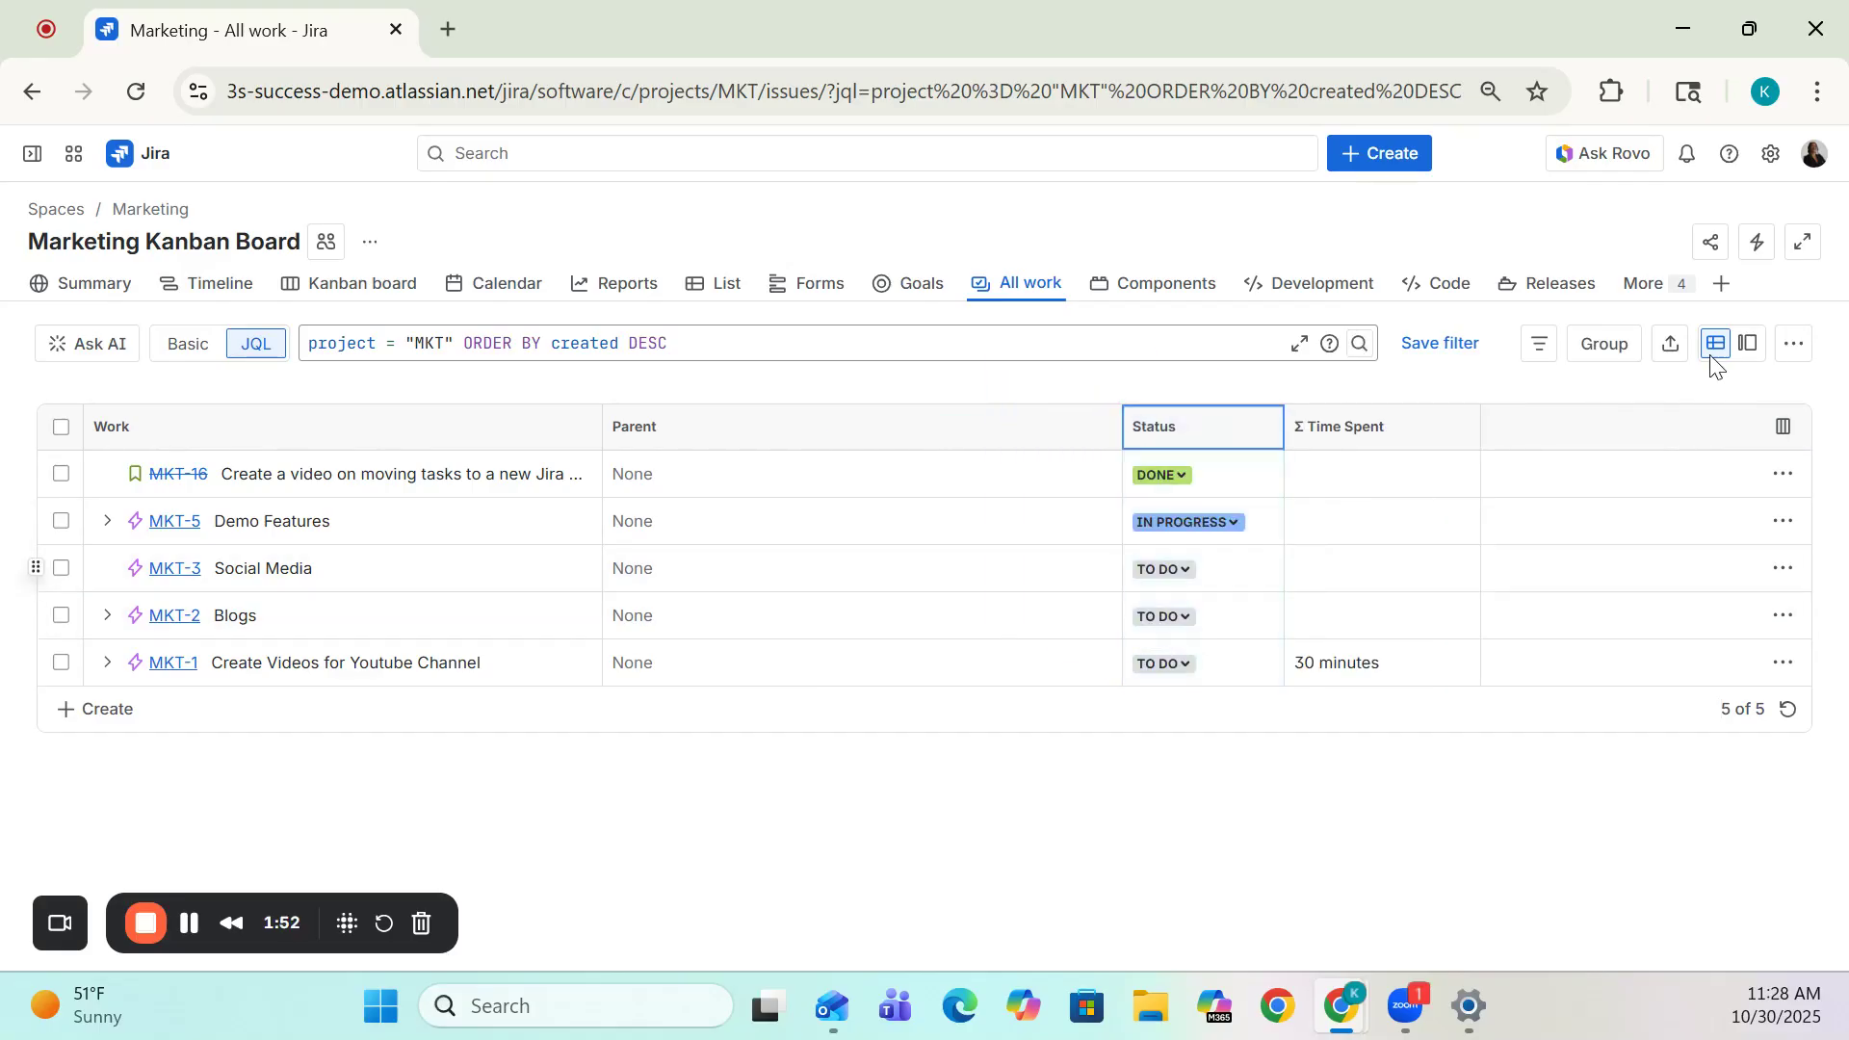
{"action": "left_click", "coordinate": [1793, 344]}
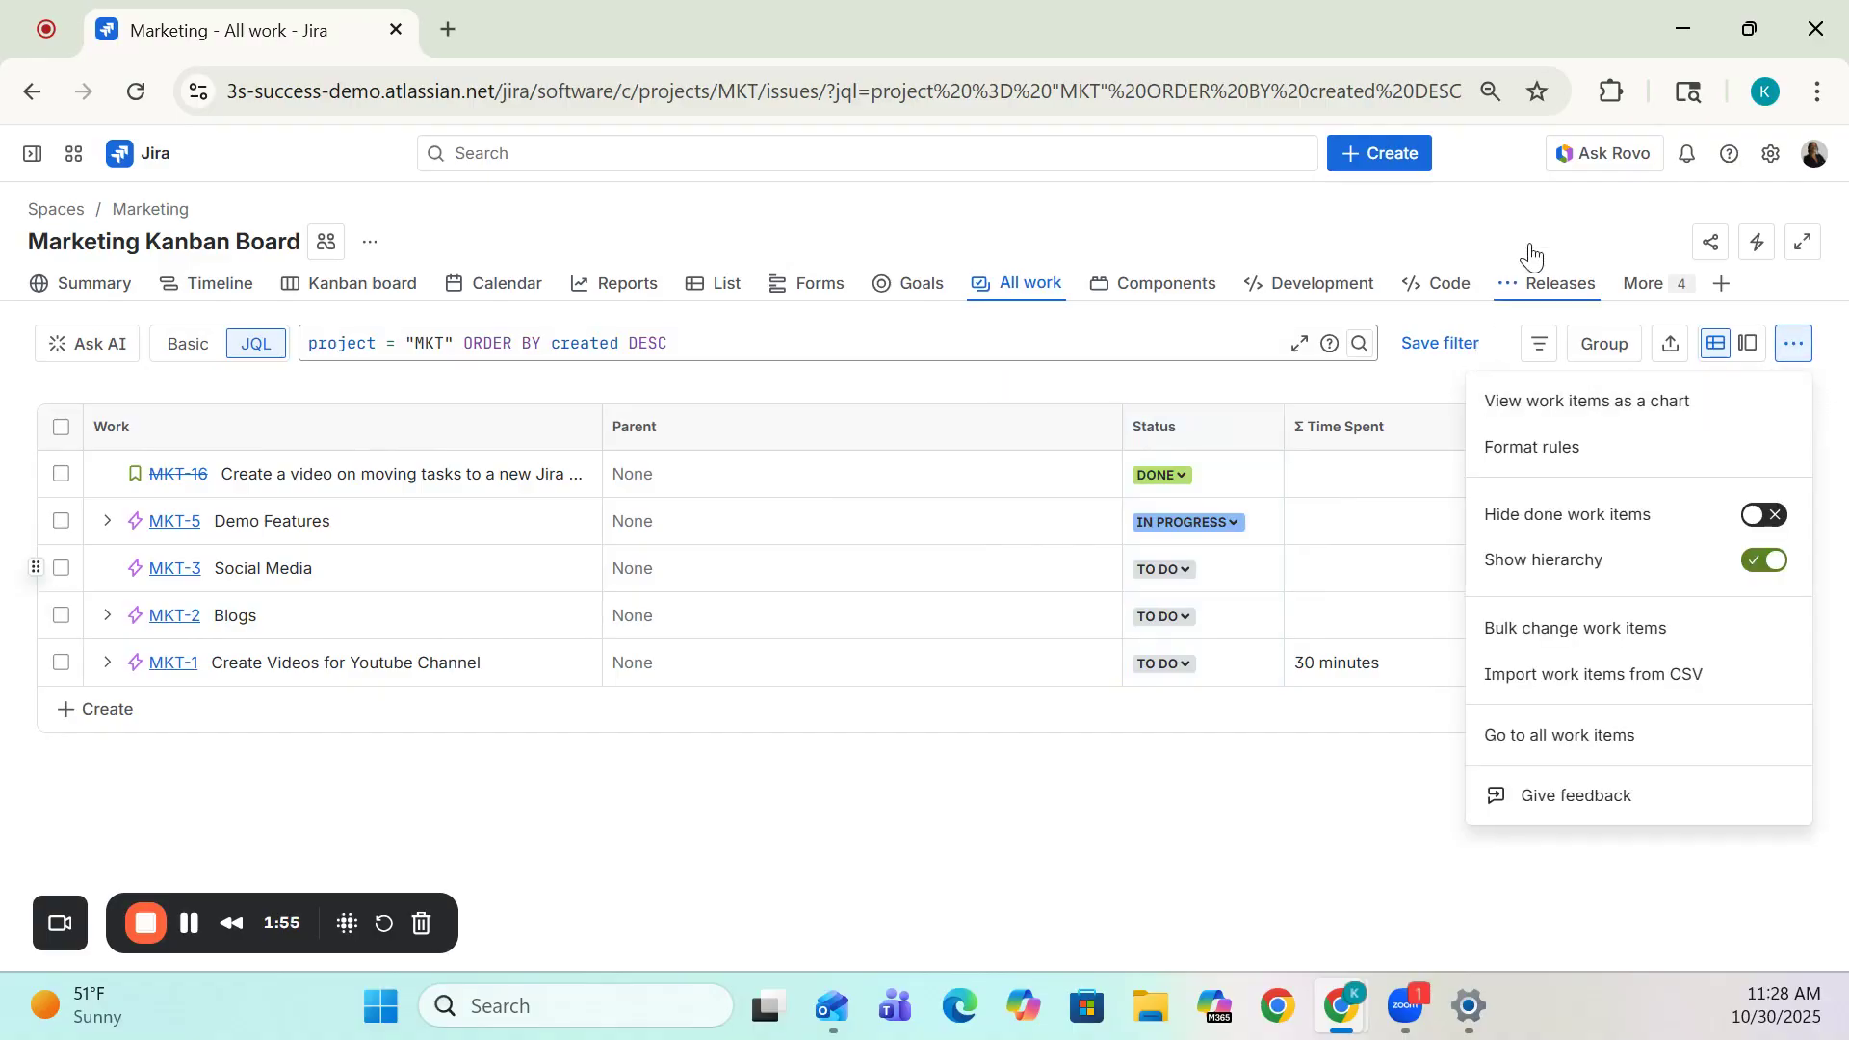
{"action": "left_click", "coordinate": [1793, 343]}
{"action": "left_click", "coordinate": [1781, 424]}
{"action": "left_click", "coordinate": [1647, 390]}
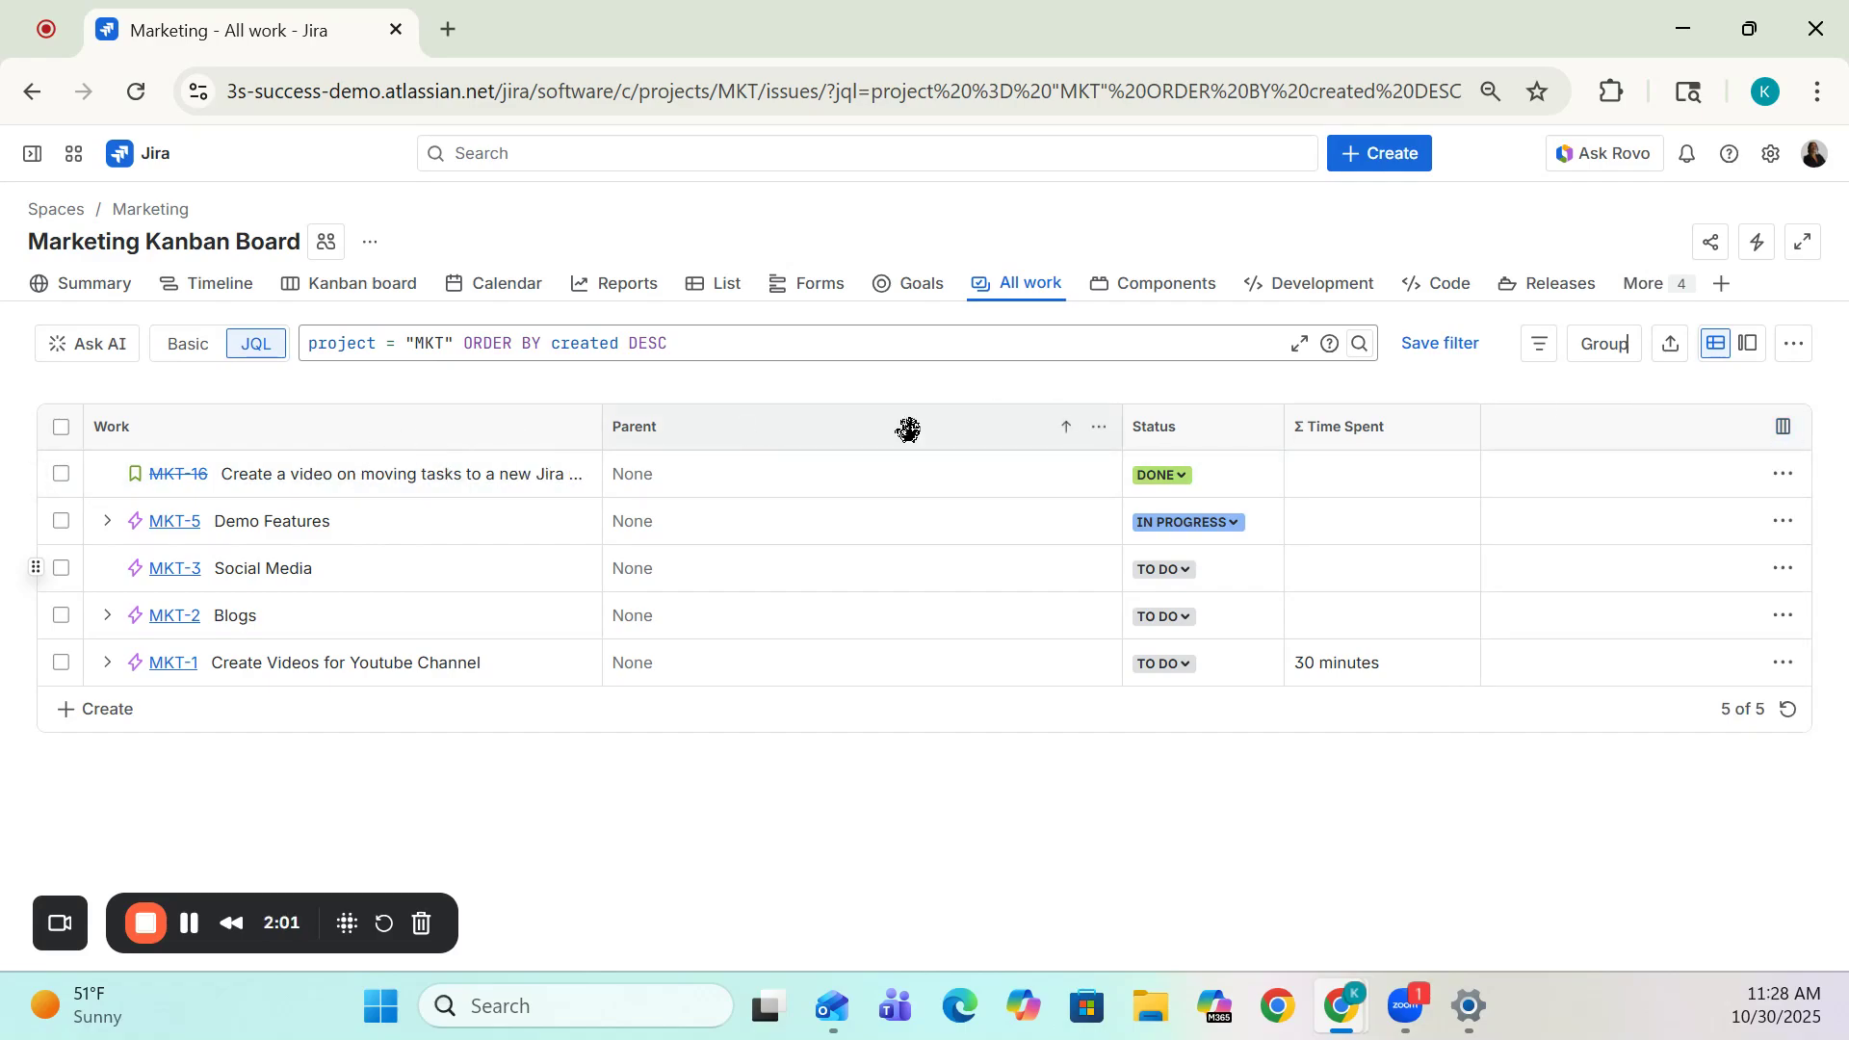
- Add the Resolution column between Status and Σ Time Spent, and narrow the Parent column
{"action": "left_click", "coordinate": [1786, 443]}
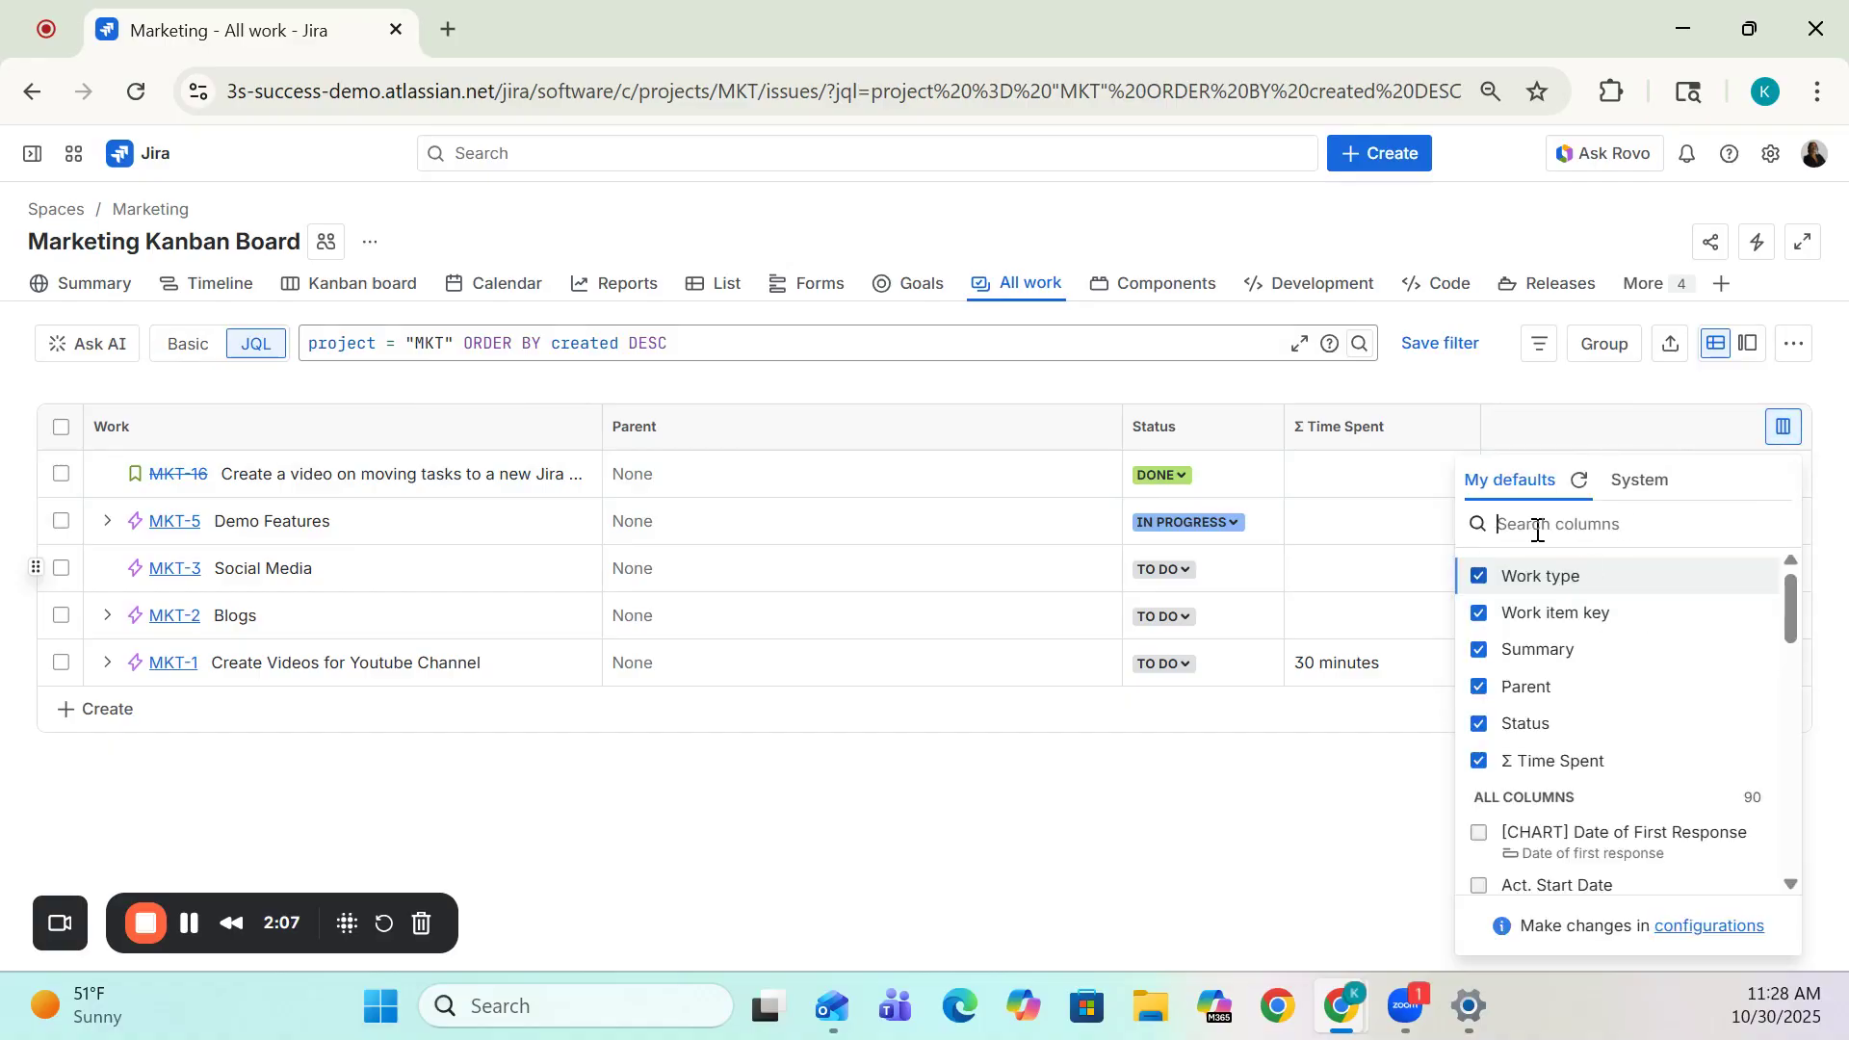
{"action": "type", "text": "Res"}
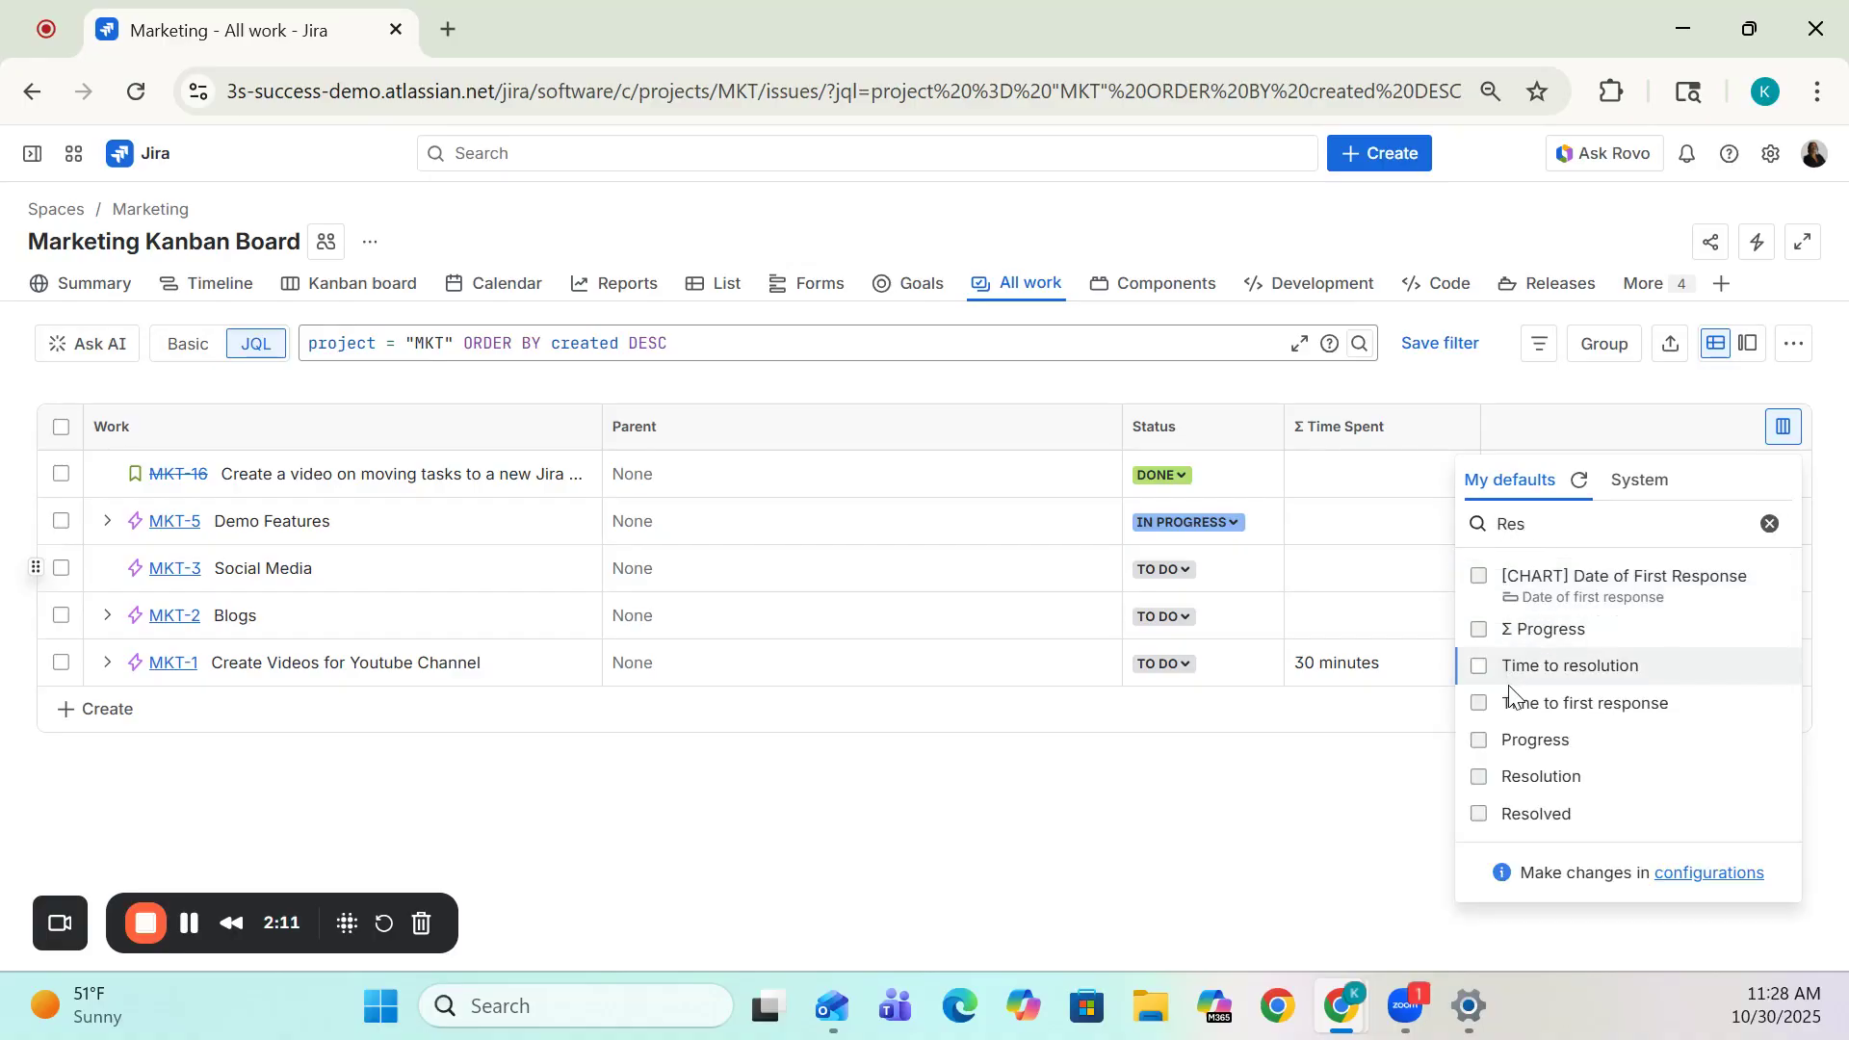
{"action": "left_click", "coordinate": [1480, 785]}
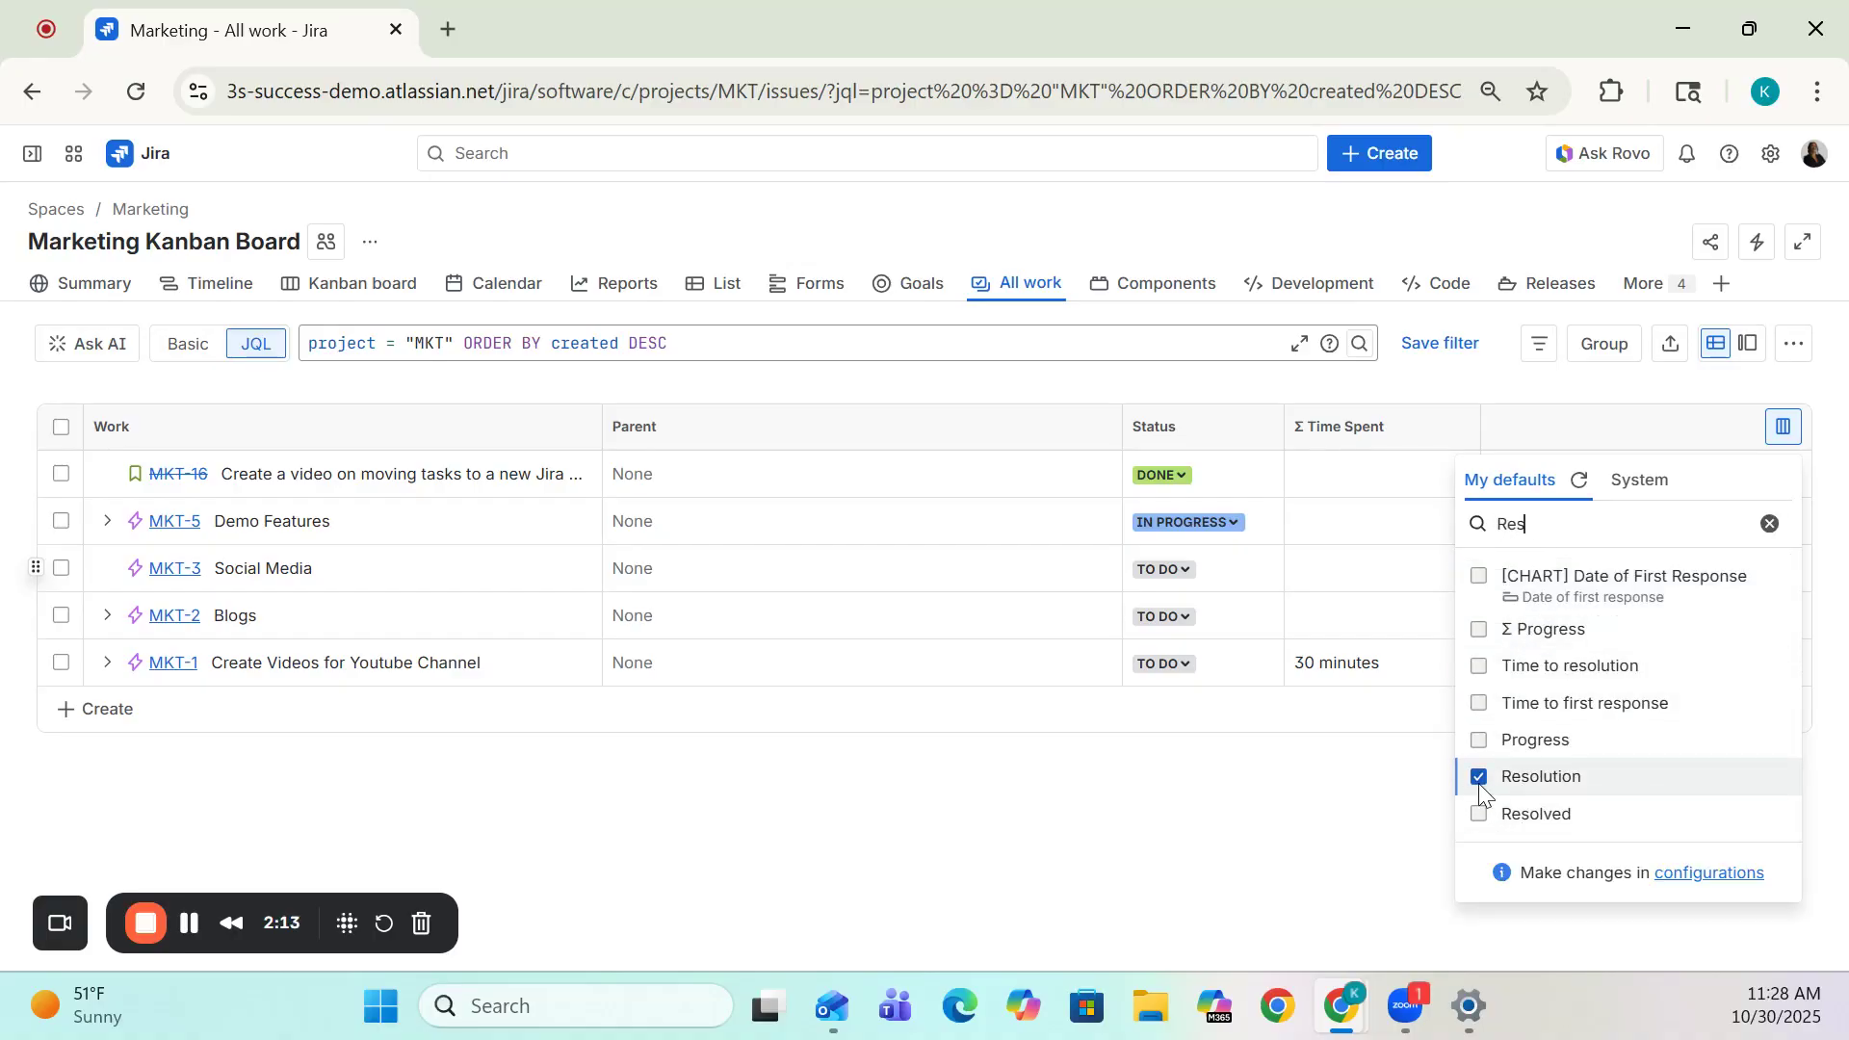
{"action": "left_click", "coordinate": [1326, 879]}
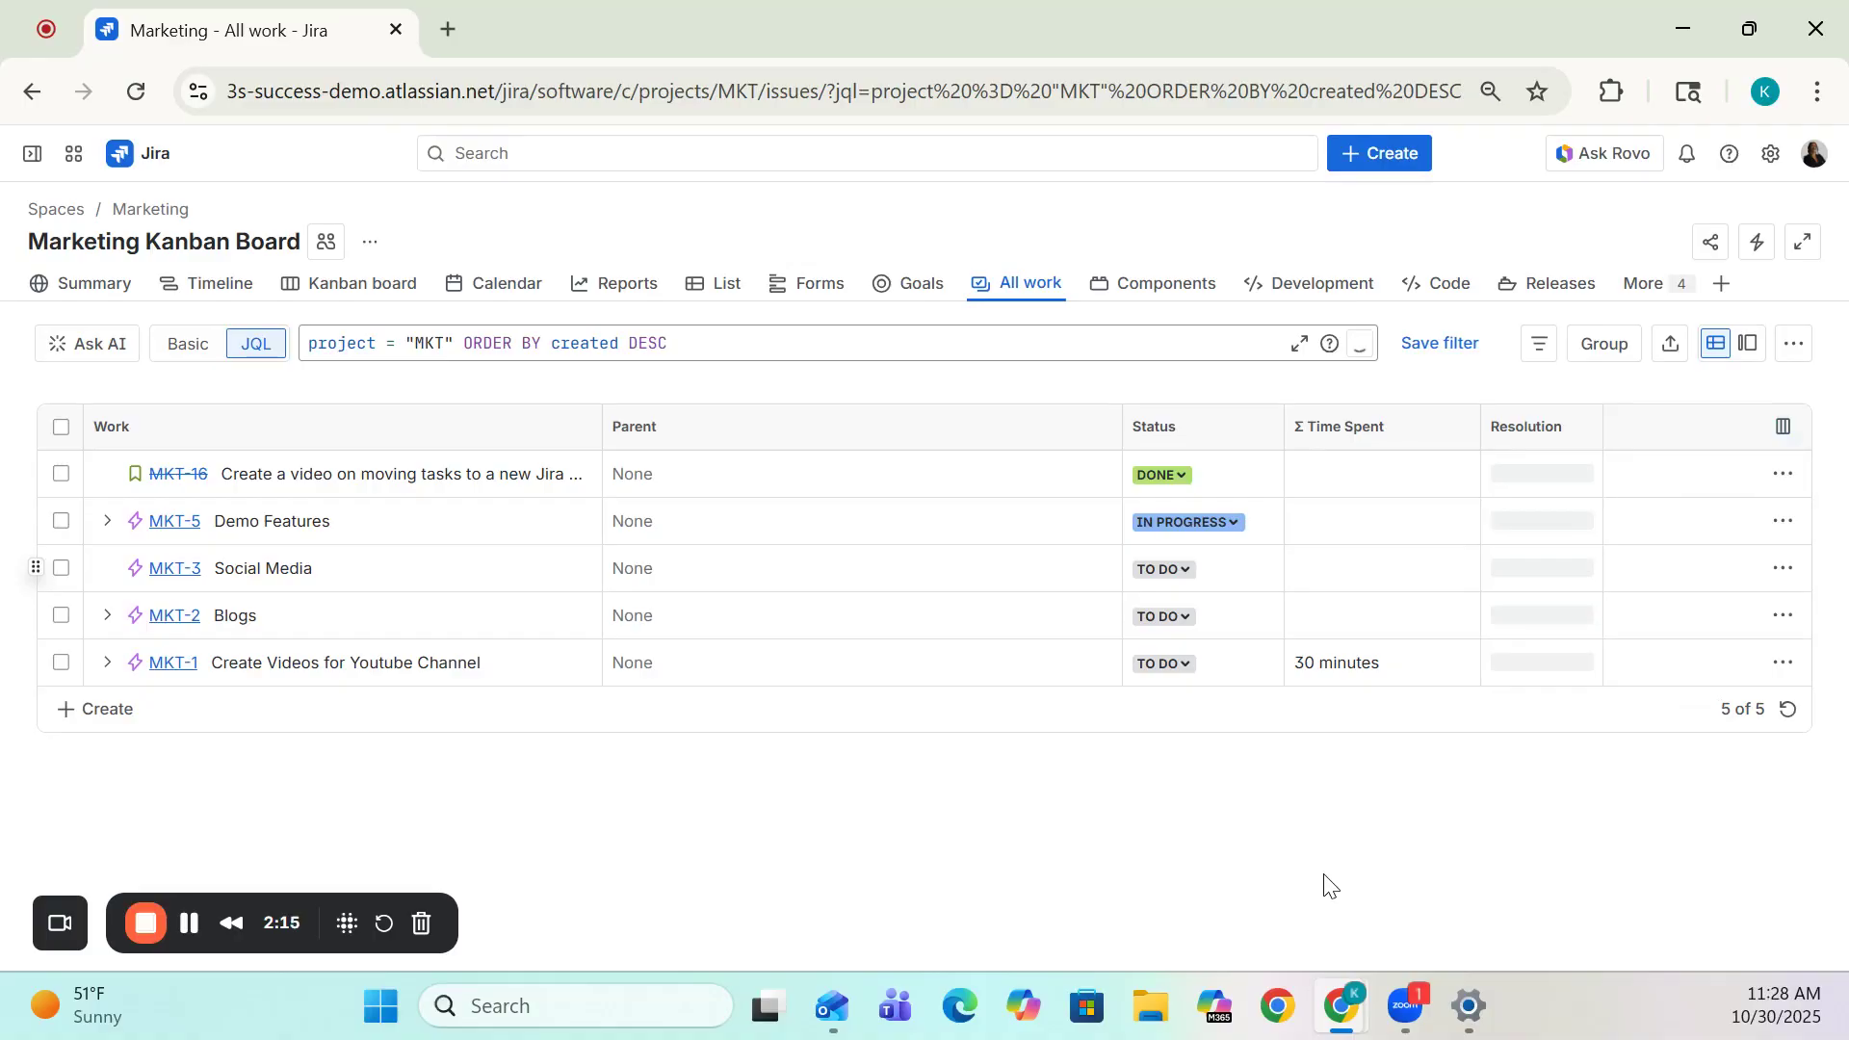
{"action": "left_click_drag", "start_coordinate": [1544, 443], "coordinate": [1301, 436]}
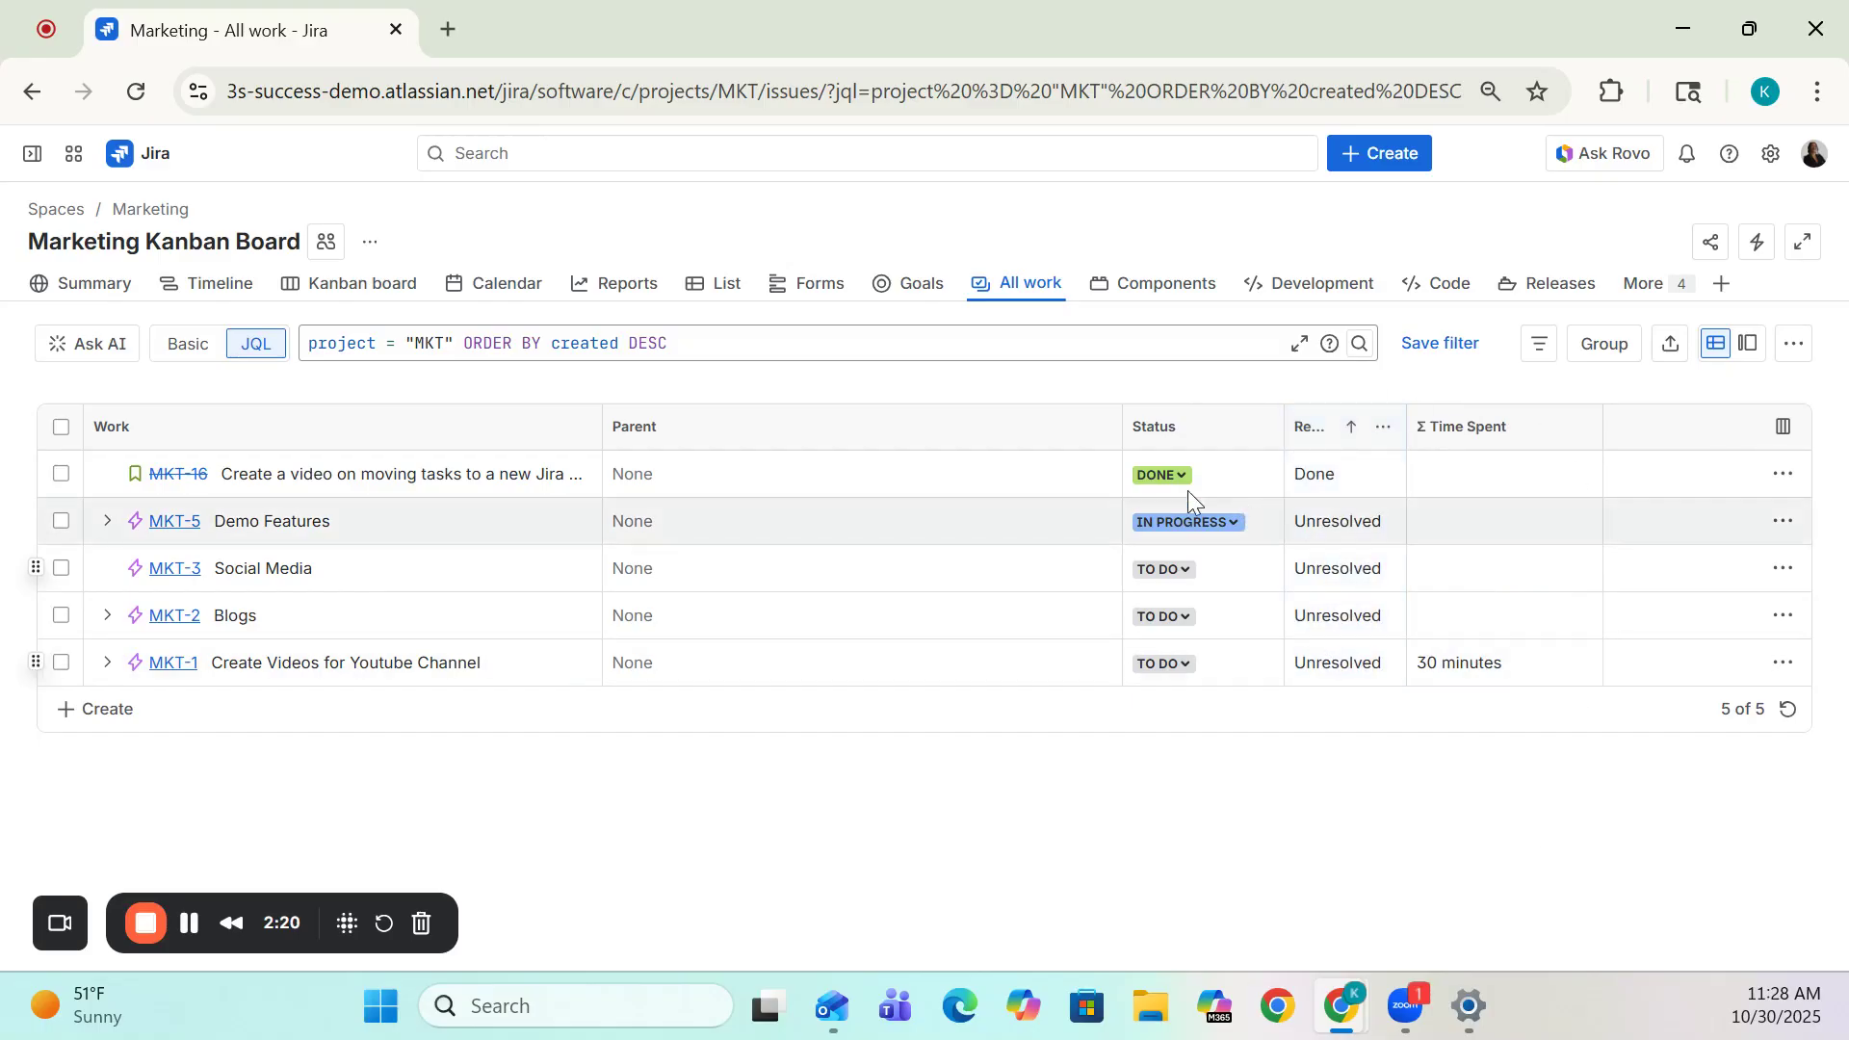
{"action": "left_click_drag", "start_coordinate": [1122, 438], "coordinate": [817, 459]}
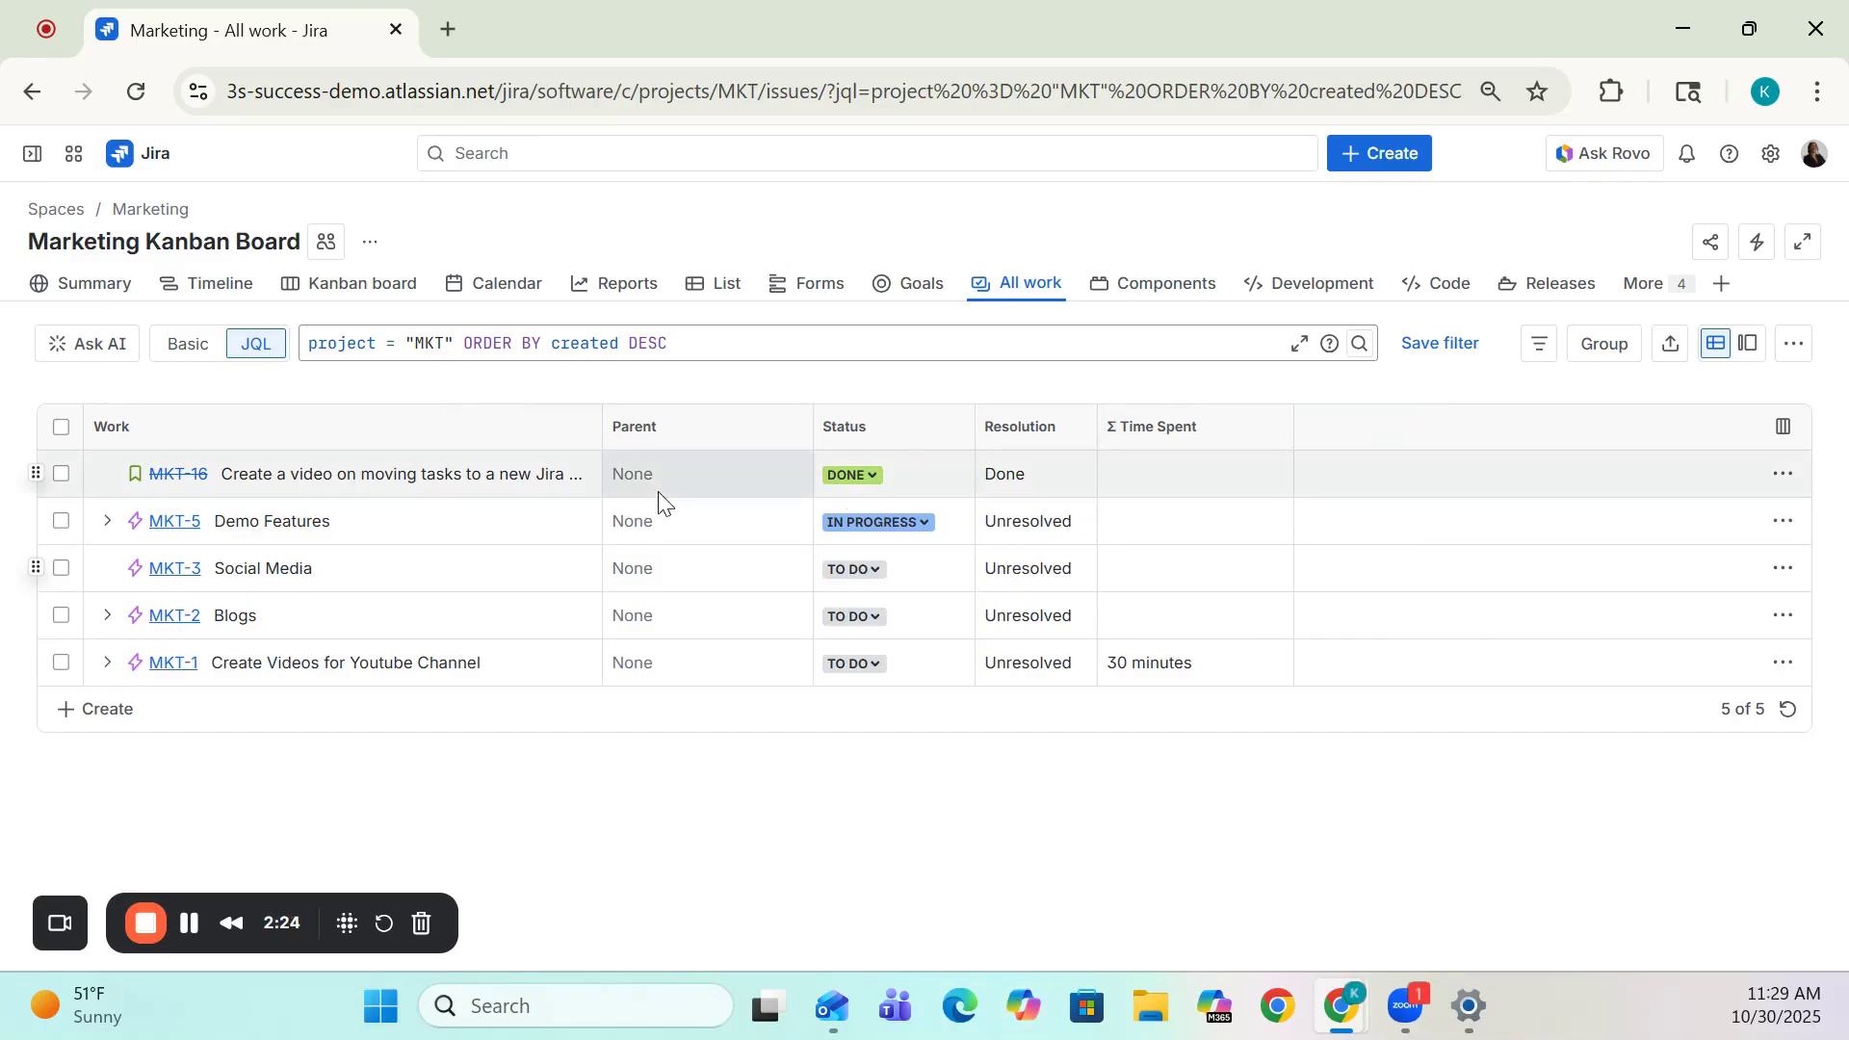
- Examine the JQL query's sort clause and expand the MKT-1 epic to view its child work items
{"action": "left_click", "coordinate": [712, 347]}
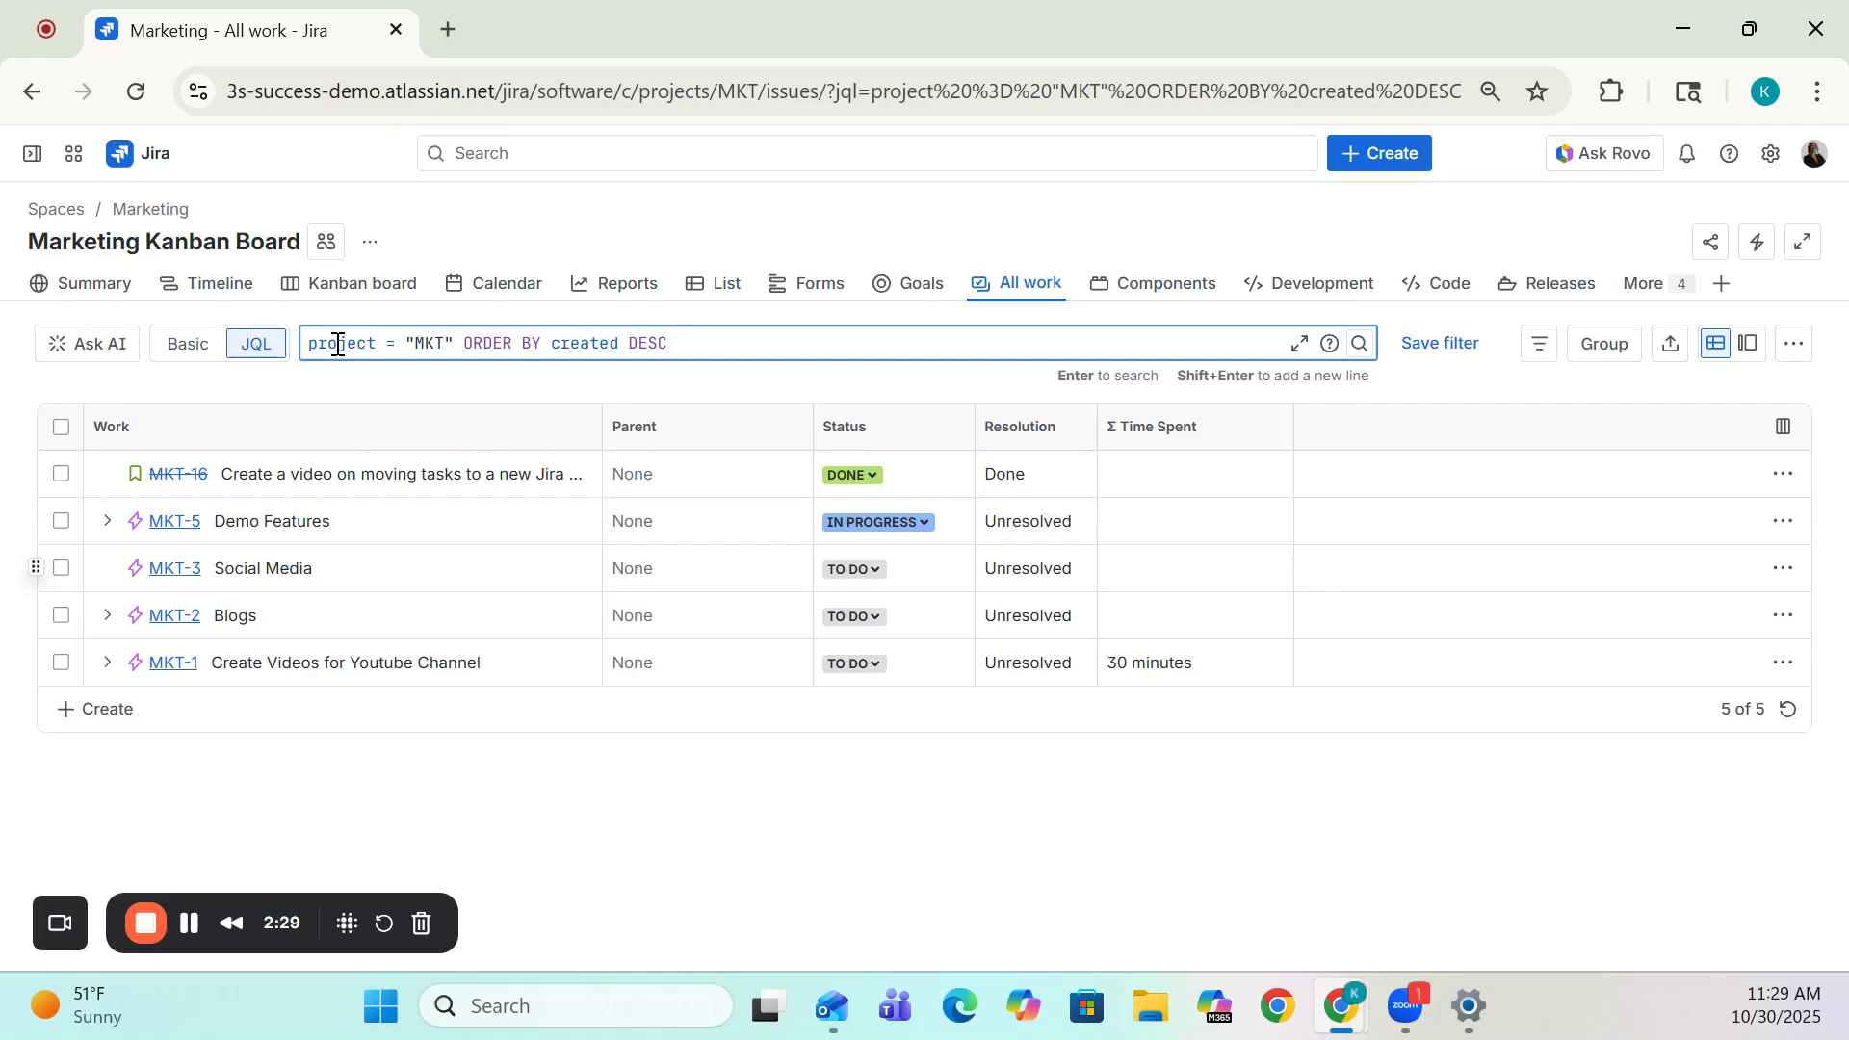
{"action": "left_click_drag", "start_coordinate": [713, 349], "coordinate": [468, 347]}
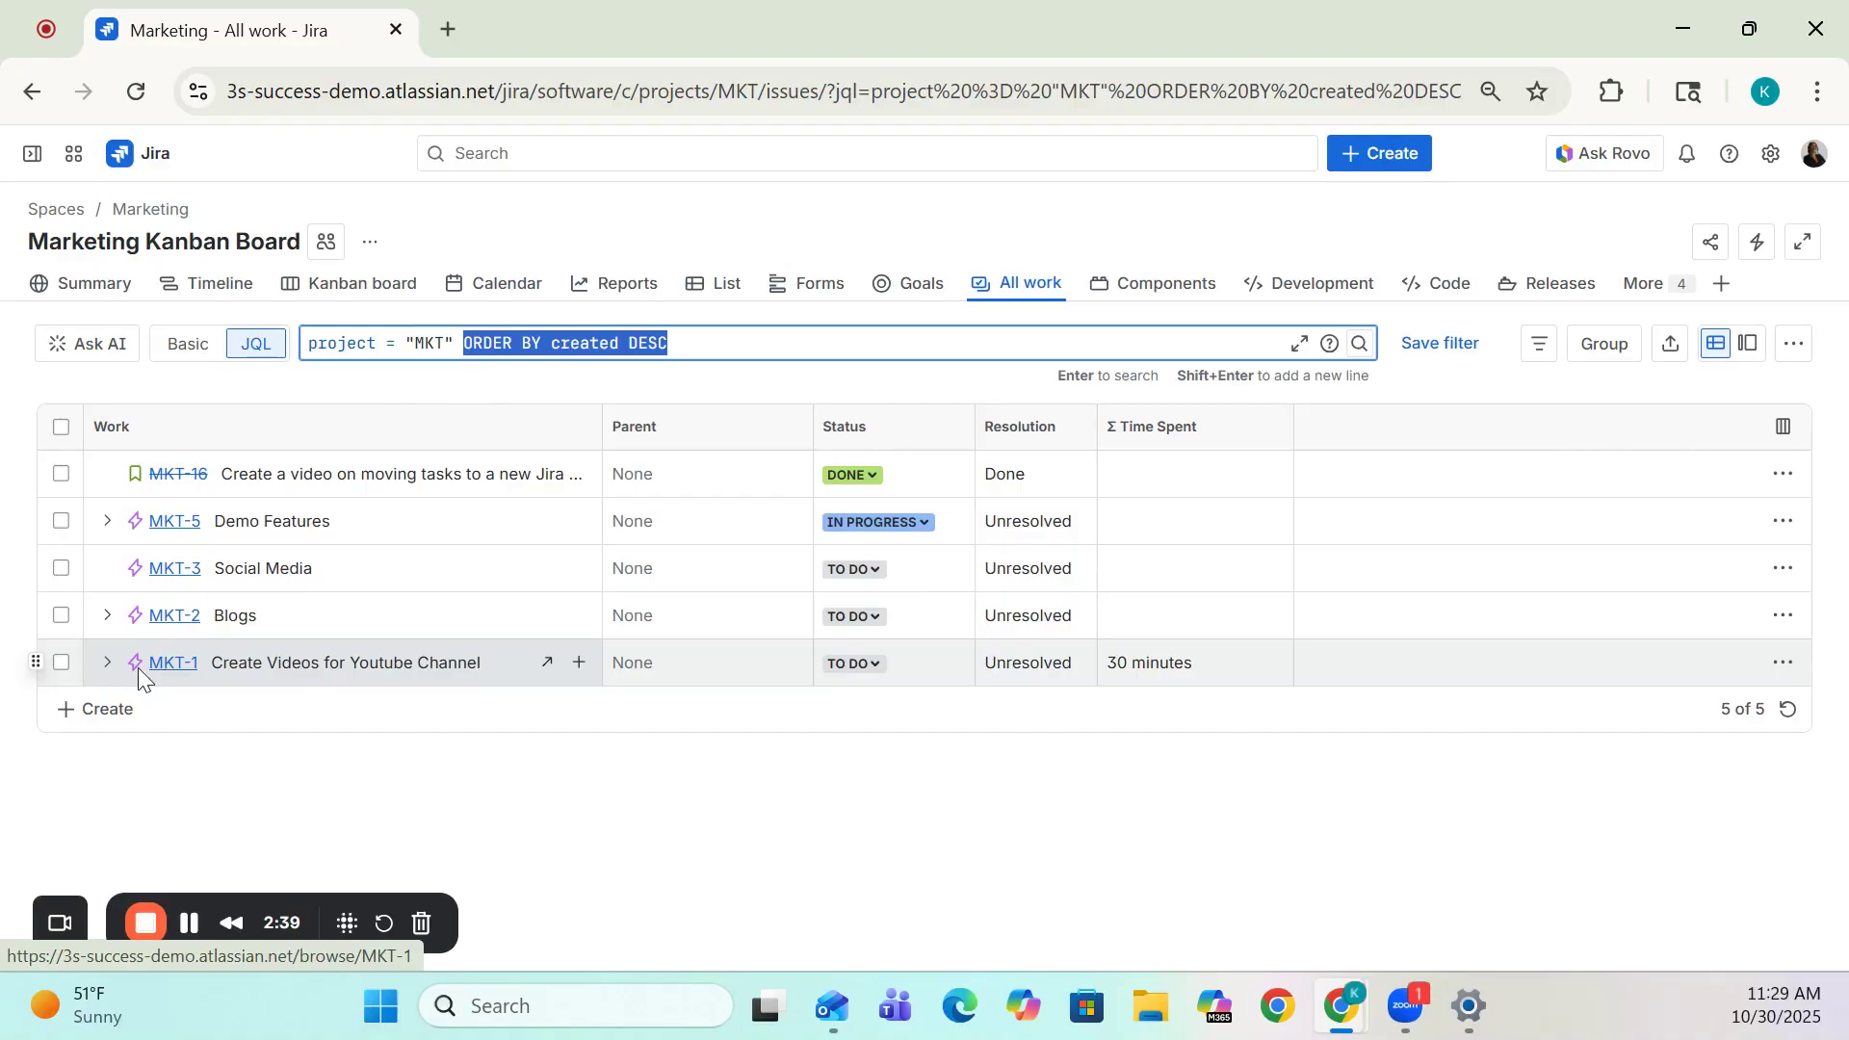
{"action": "left_click", "coordinate": [106, 665]}
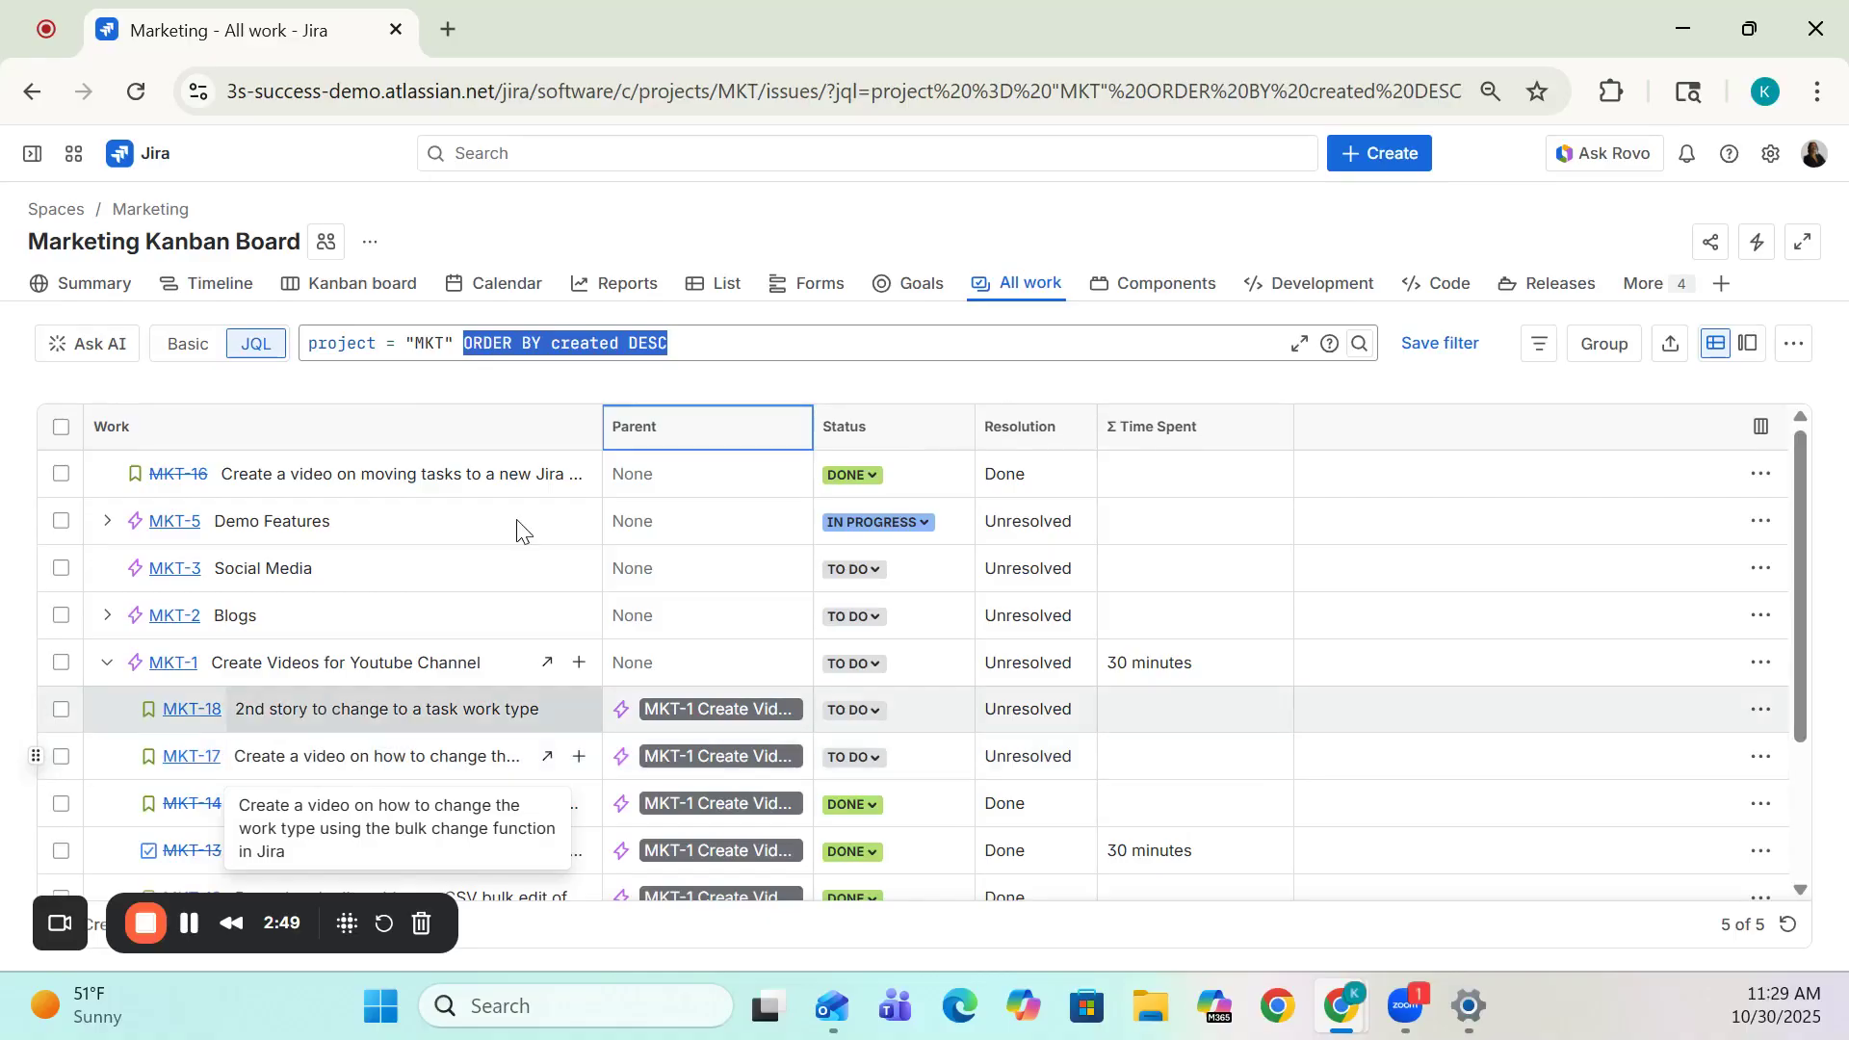
- Remove the ORDER BY created DESC clause from the JQL query
{"action": "right_click", "coordinate": [725, 350]}
{"action": "left_click", "coordinate": [667, 358]}
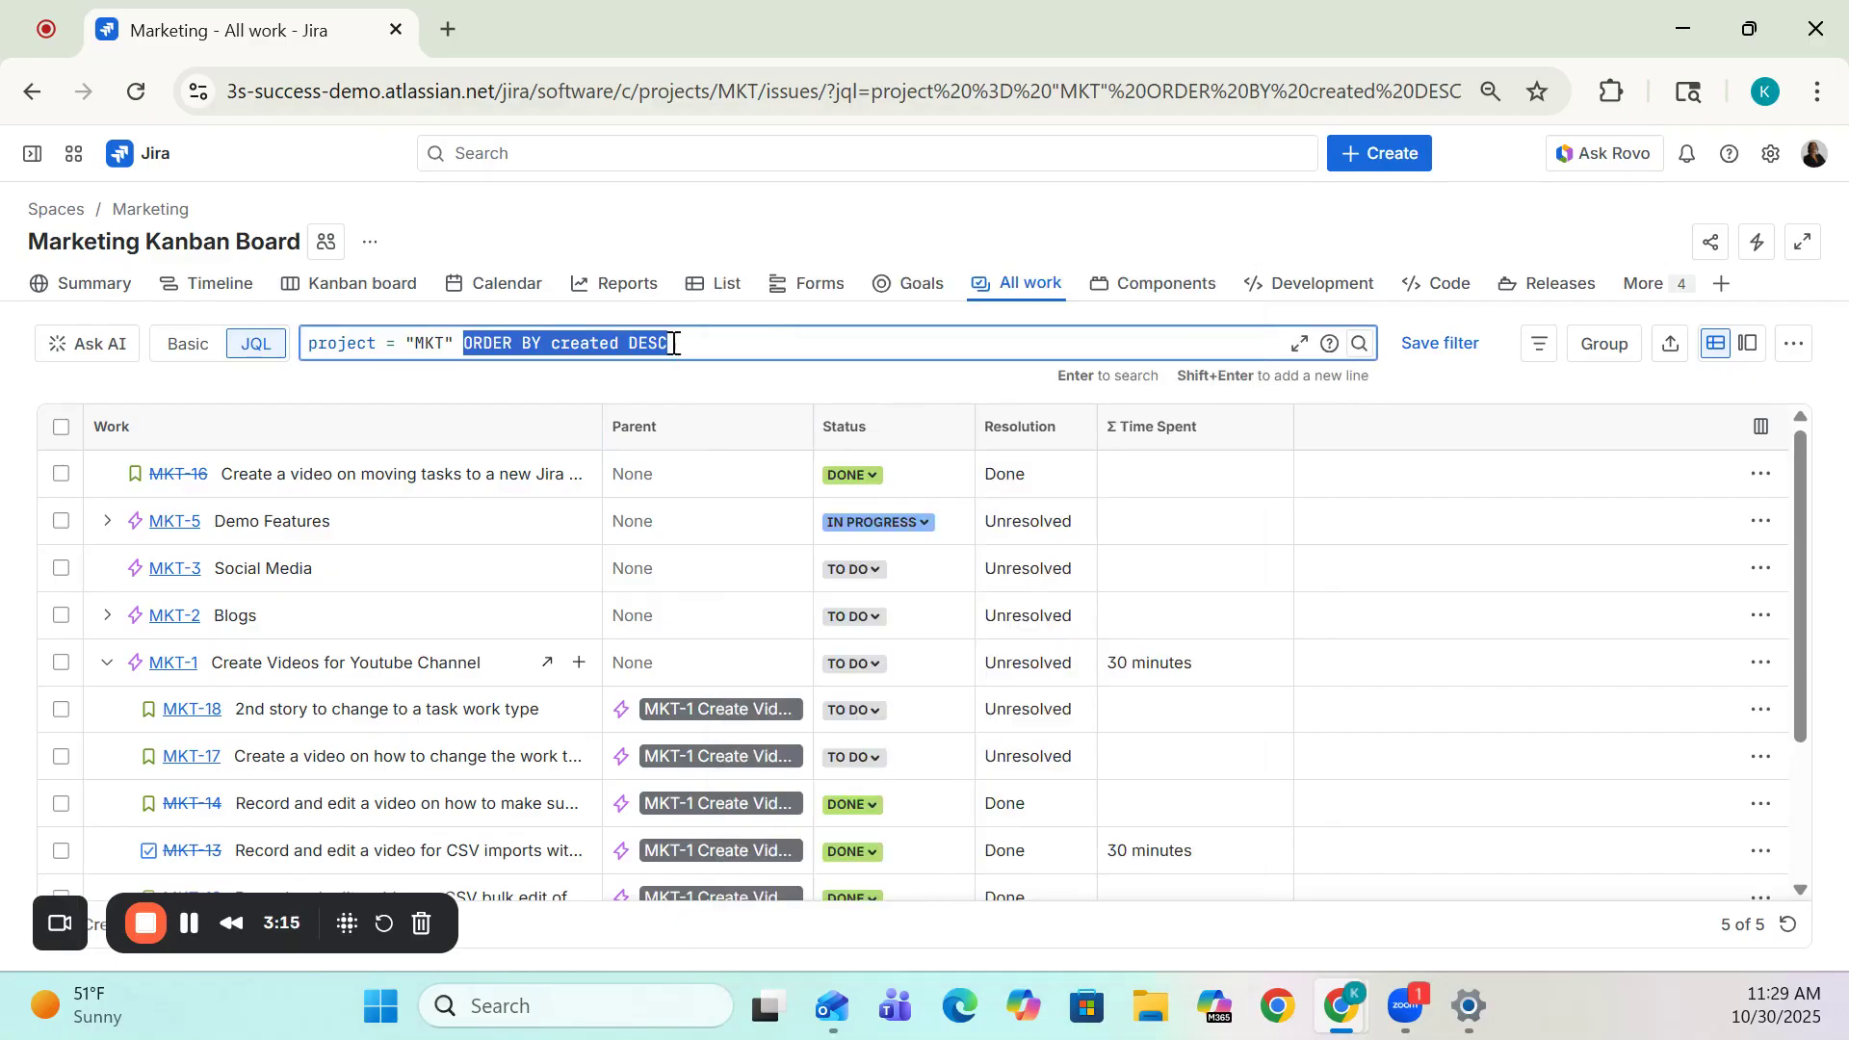
{"action": "key", "text": "BackSpace"}
{"action": "type", "text": "AND"}
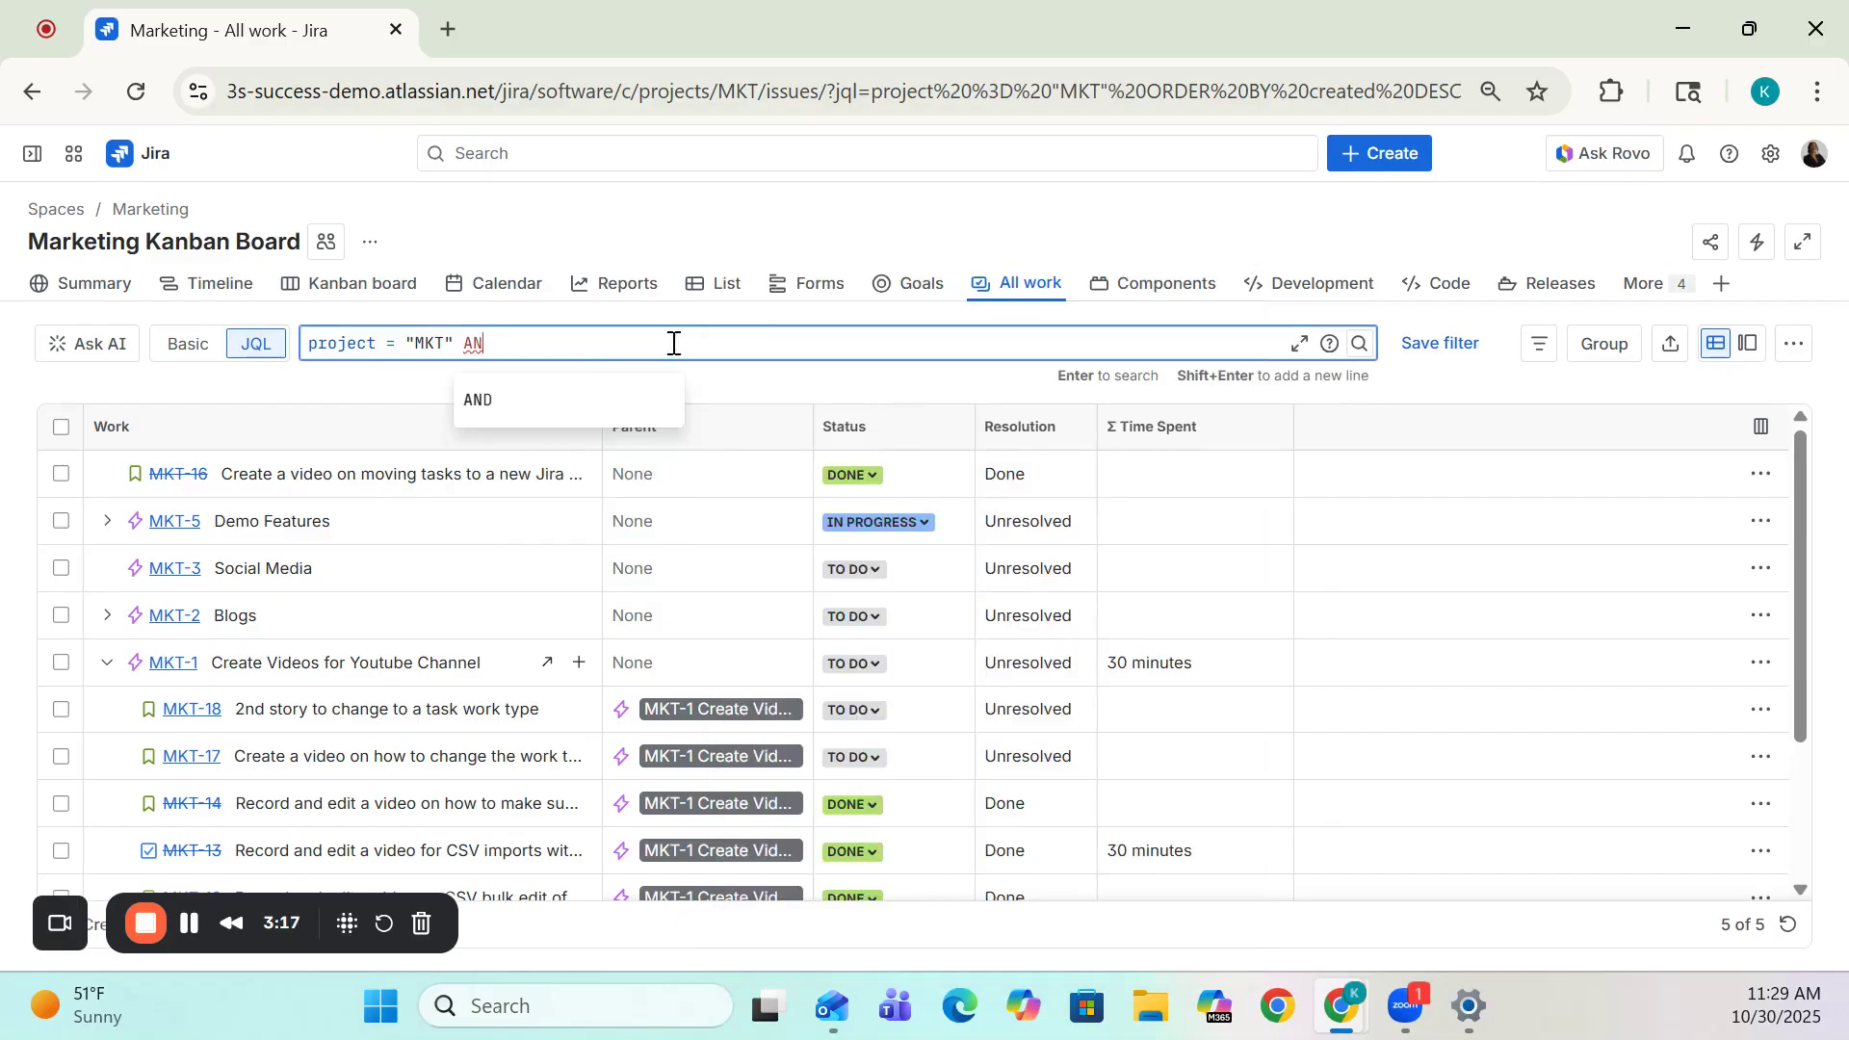
{"action": "key", "text": "BackSpace"}
{"action": "key", "text": "BackSpace"}
{"action": "key", "text": "BackSpace"}
{"action": "key", "text": "BackSpace"}
- Extend the JQL query with AND parent = MKT-1, run the search, and widen the Parent column to fit the epic name
{"action": "type", "text": "AND parent = "}
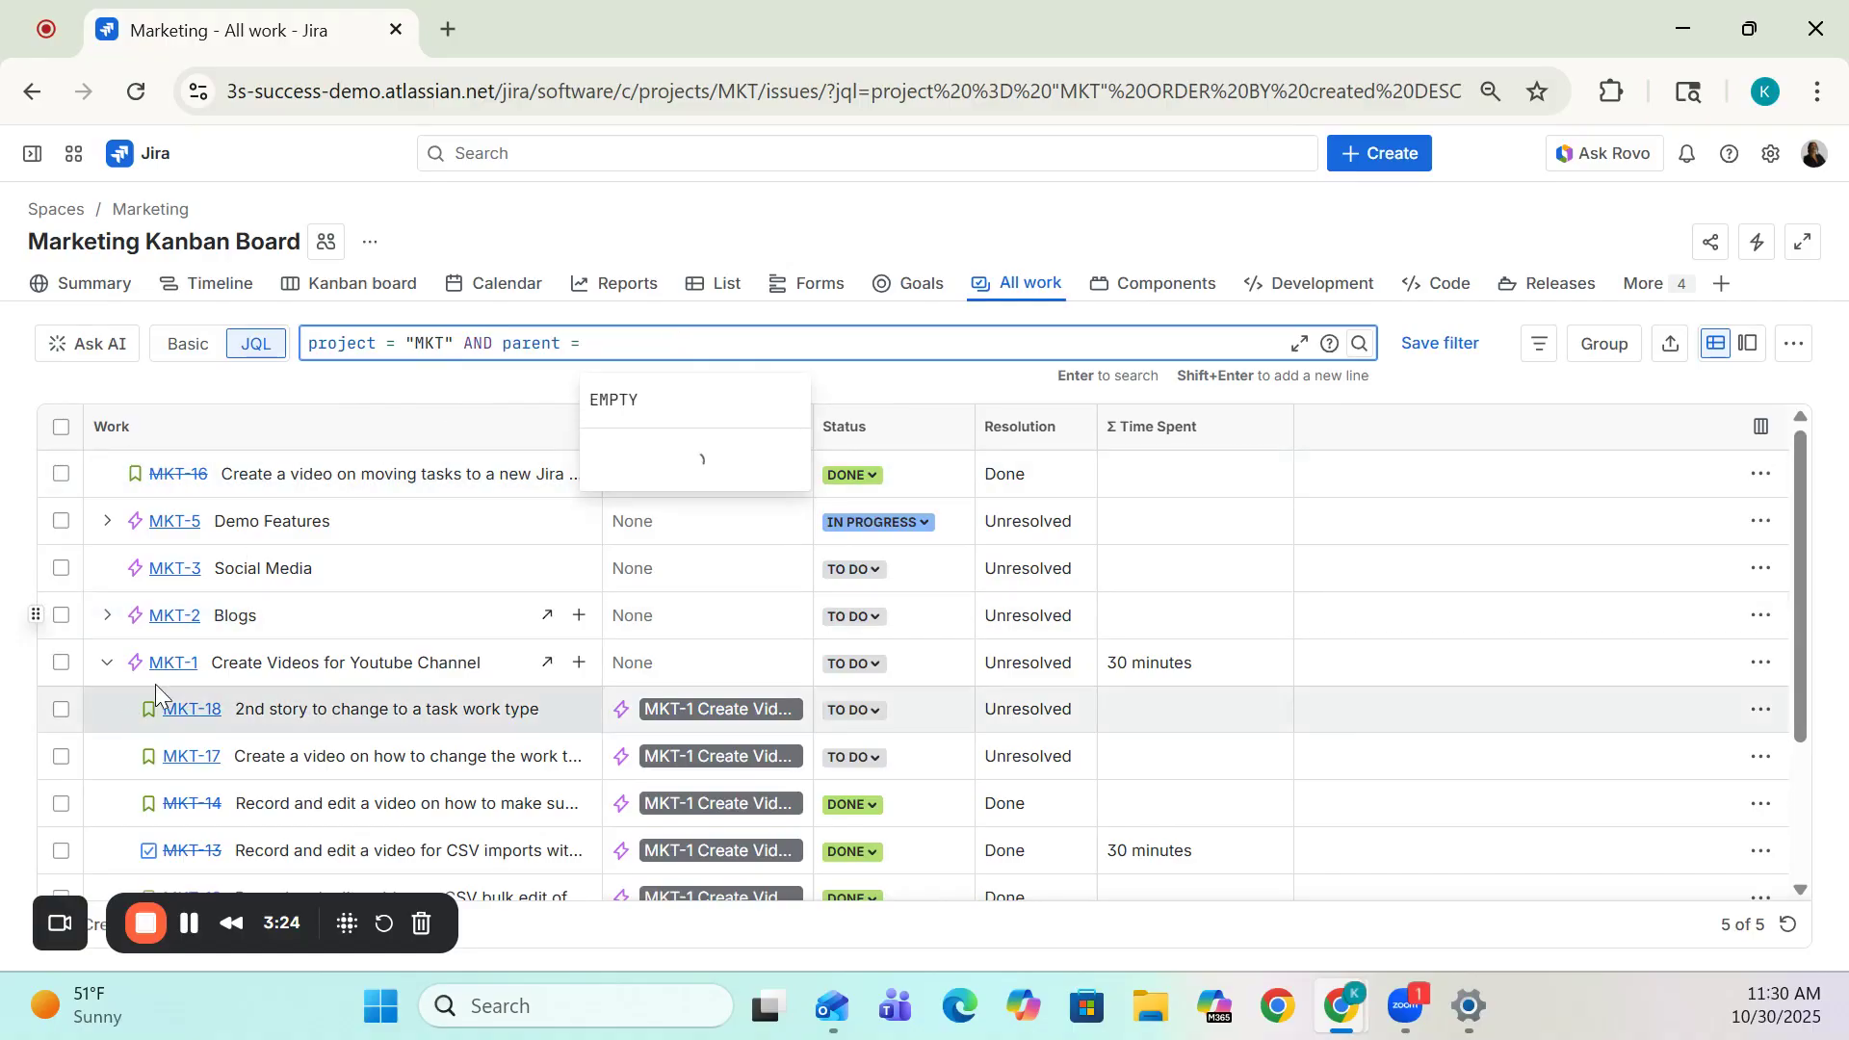
{"action": "type", "text": "M"}
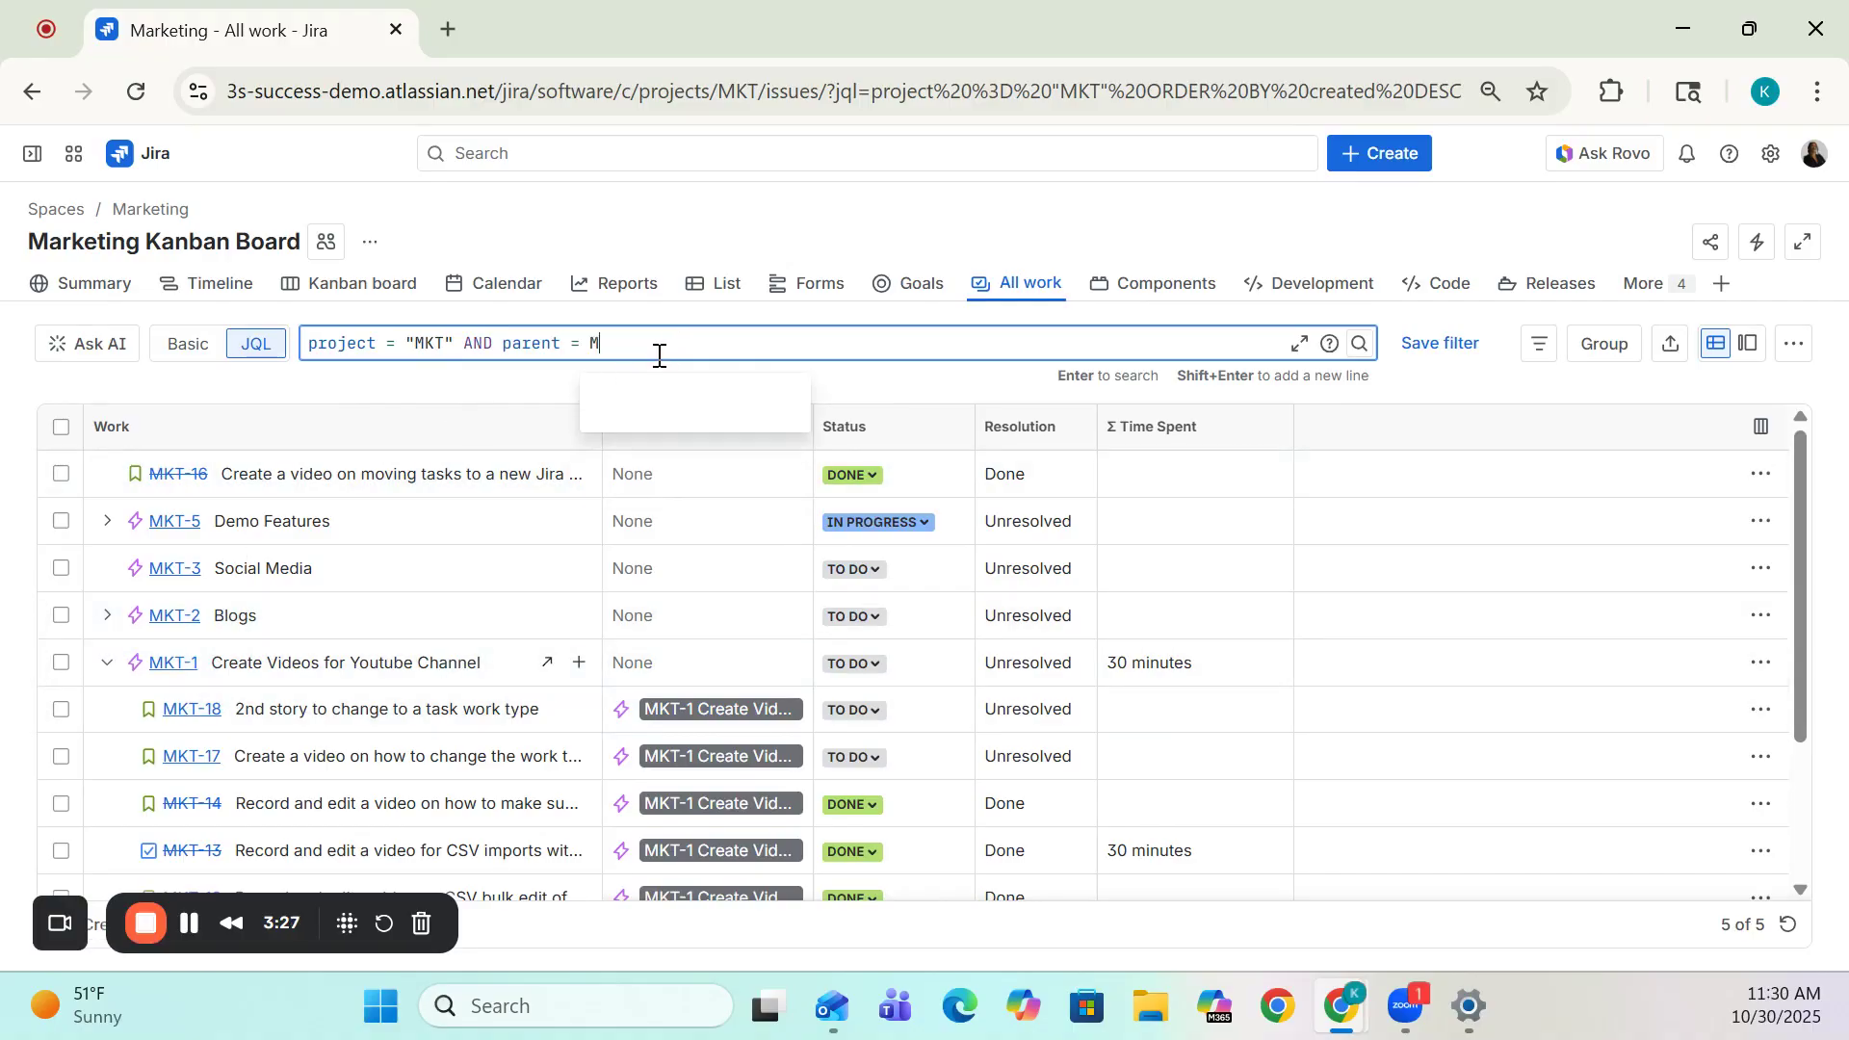
{"action": "type", "text": "KT-1"}
{"action": "left_click", "coordinate": [648, 405]}
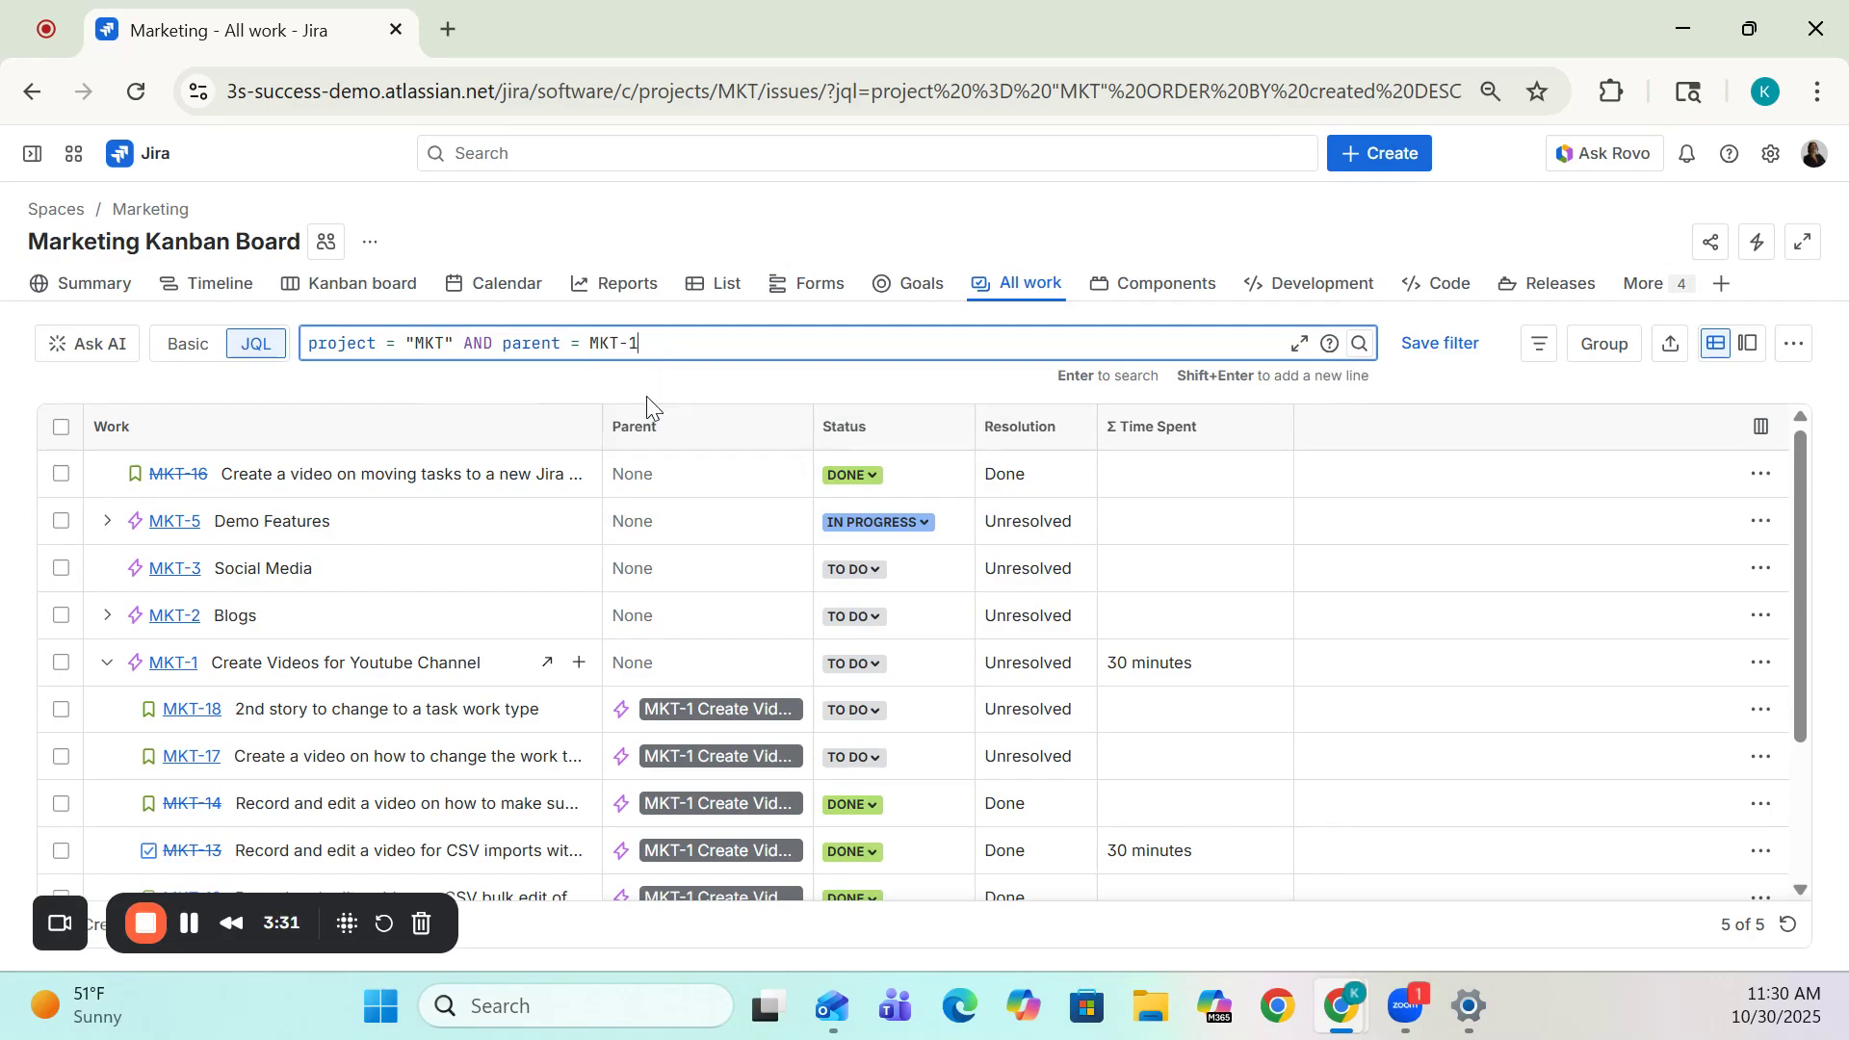
{"action": "key", "text": "Return"}
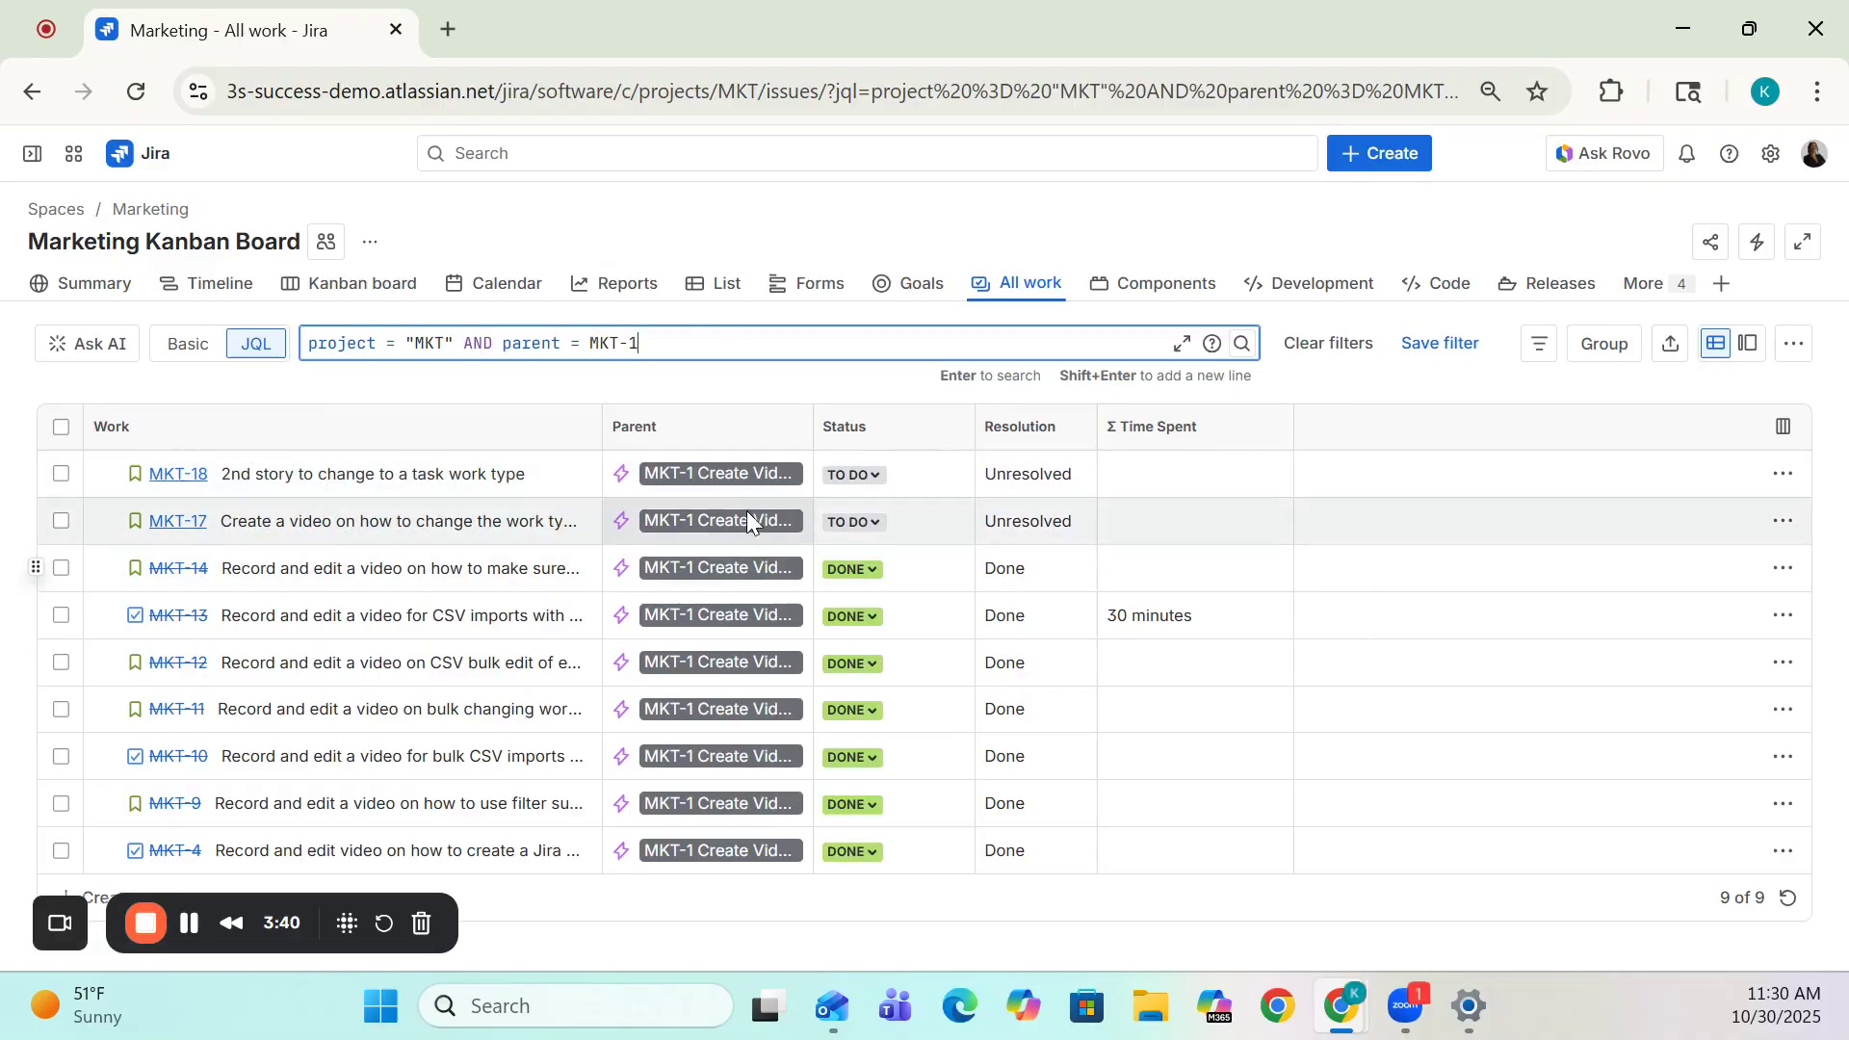
{"action": "left_click_drag", "start_coordinate": [807, 438], "coordinate": [1011, 481]}
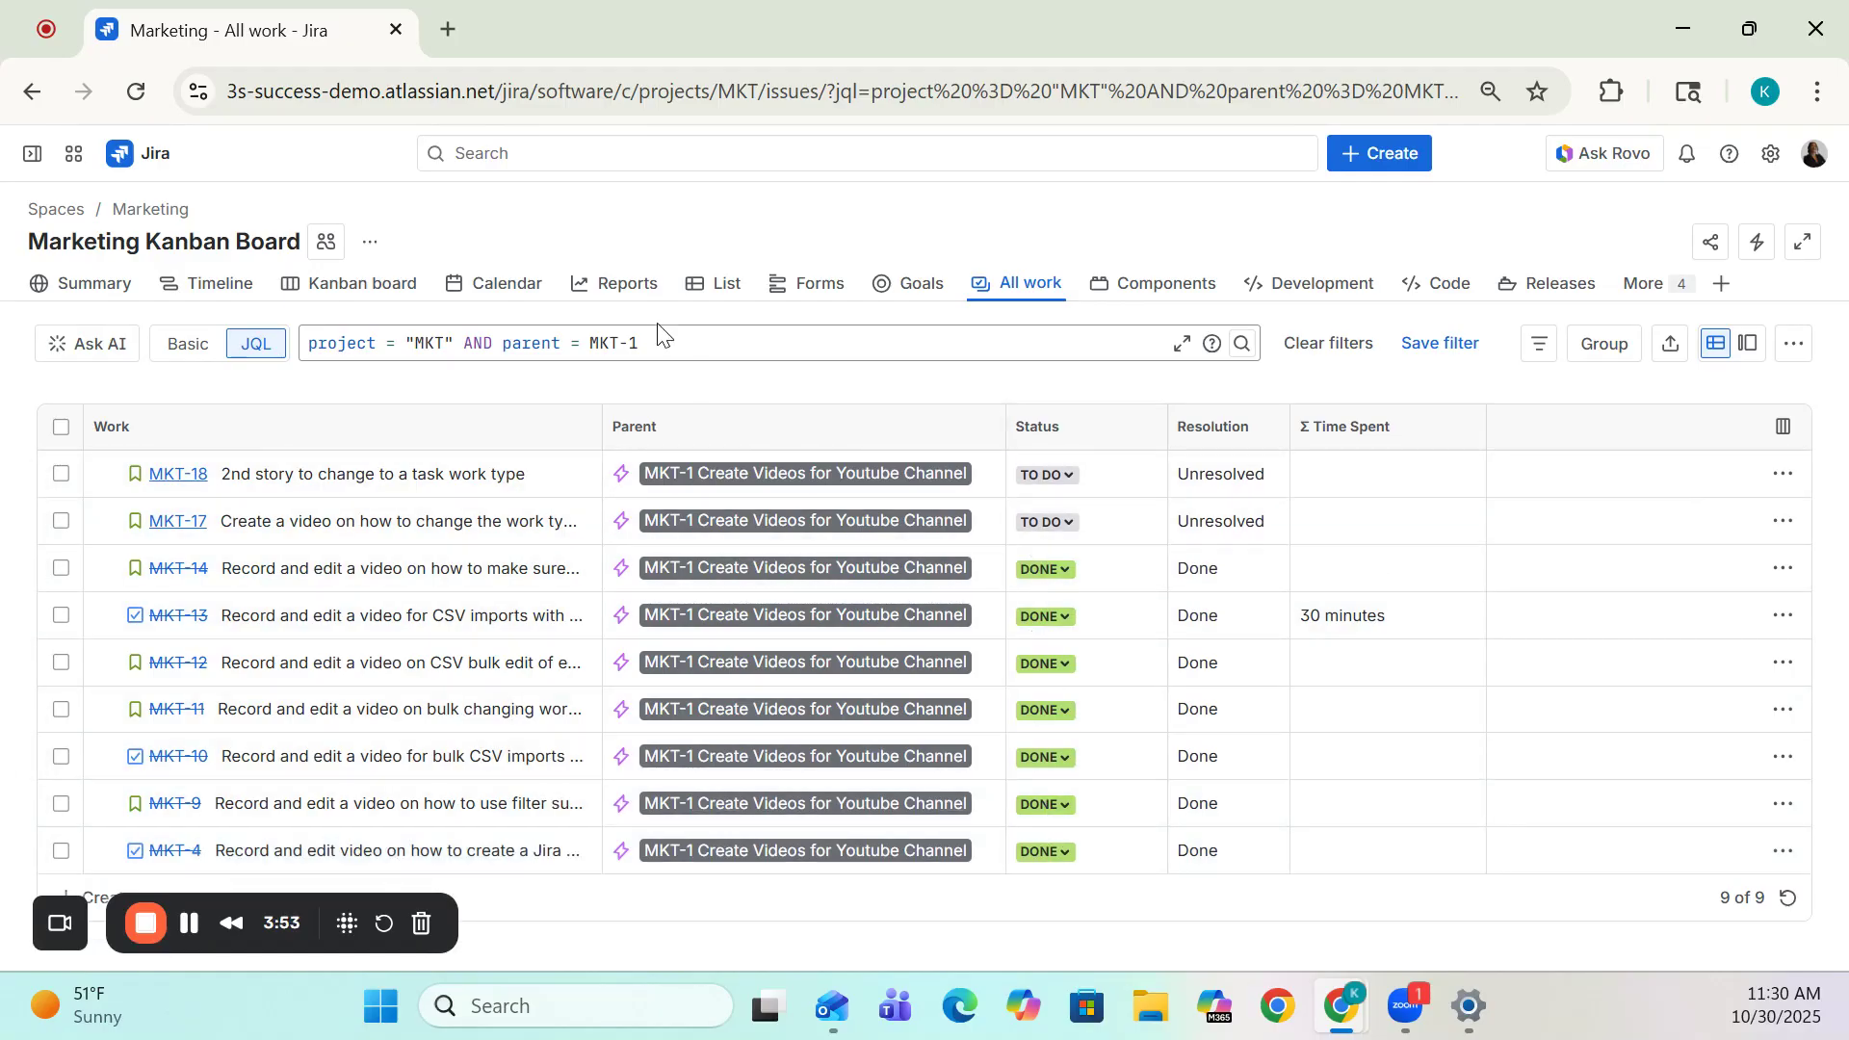
- Extend the JQL query with AND status = "To Do" and run the search
{"action": "left_click", "coordinate": [713, 356]}
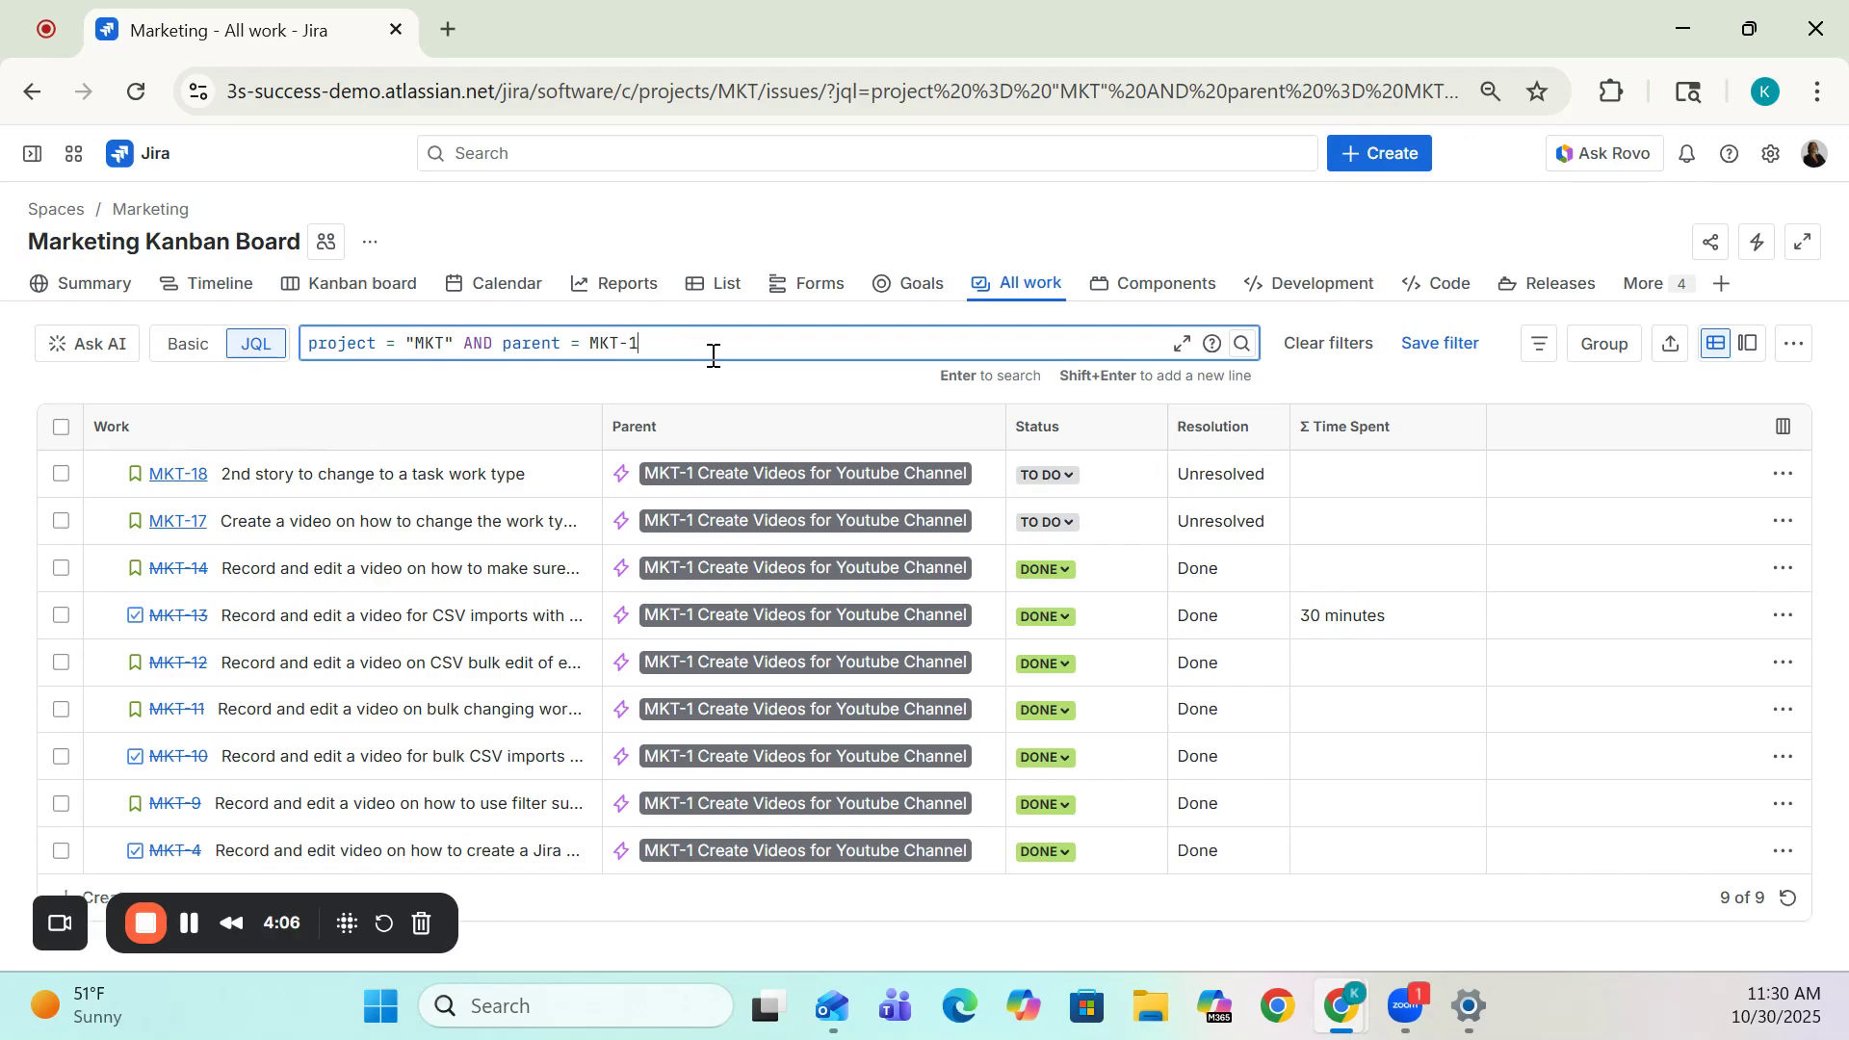
{"action": "type", "text": "AN"}
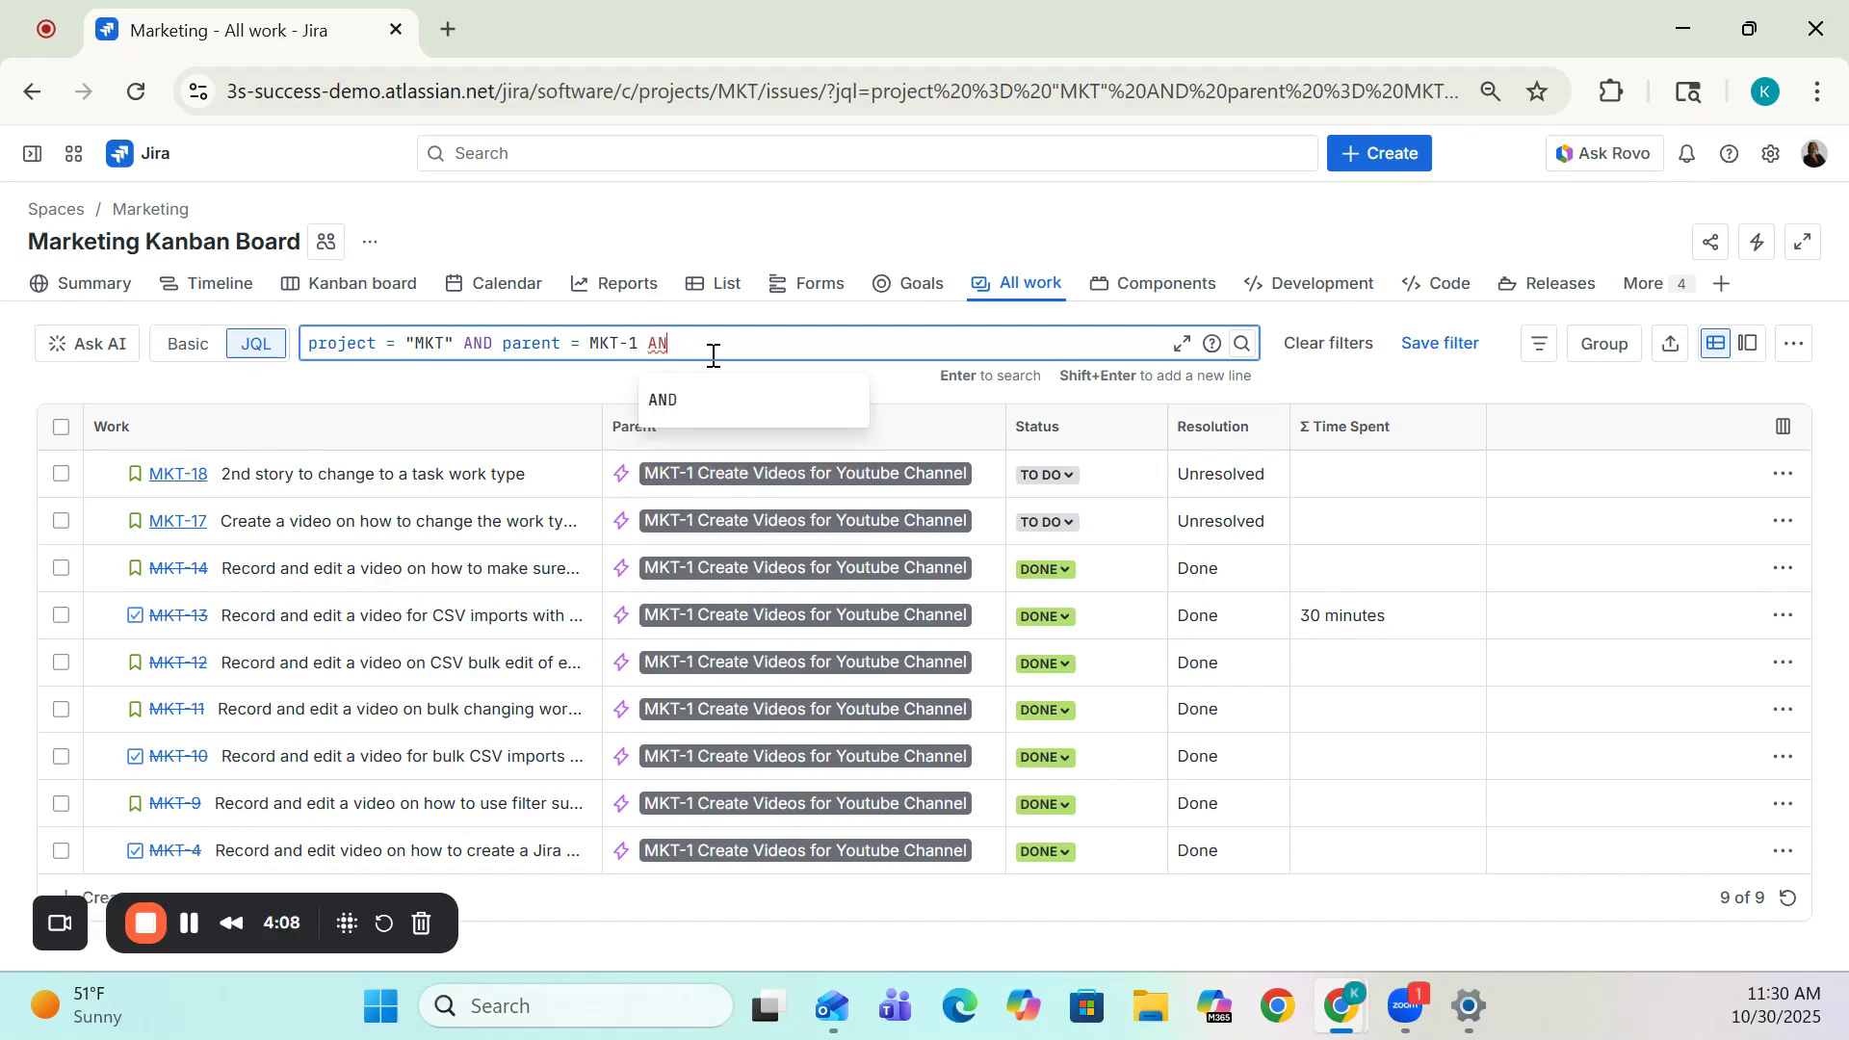
{"action": "type", "text": "D status "}
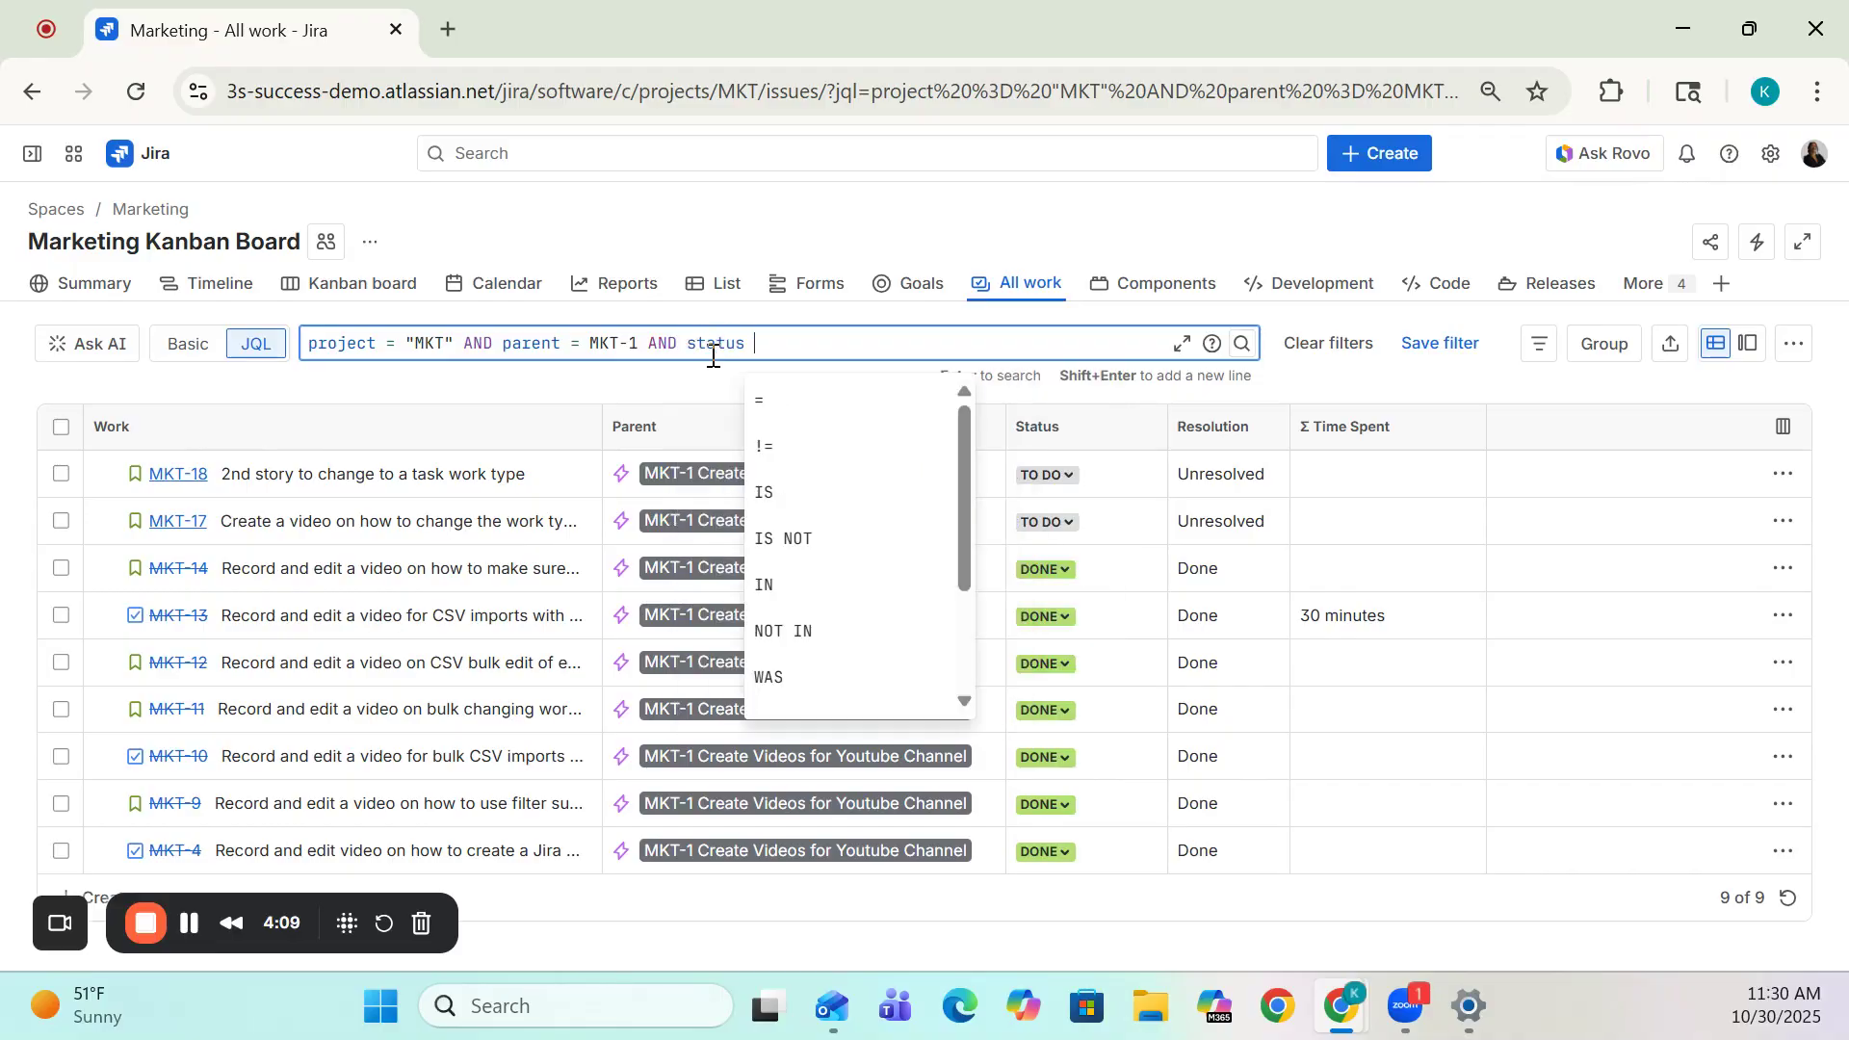
{"action": "type", "text": "= To"}
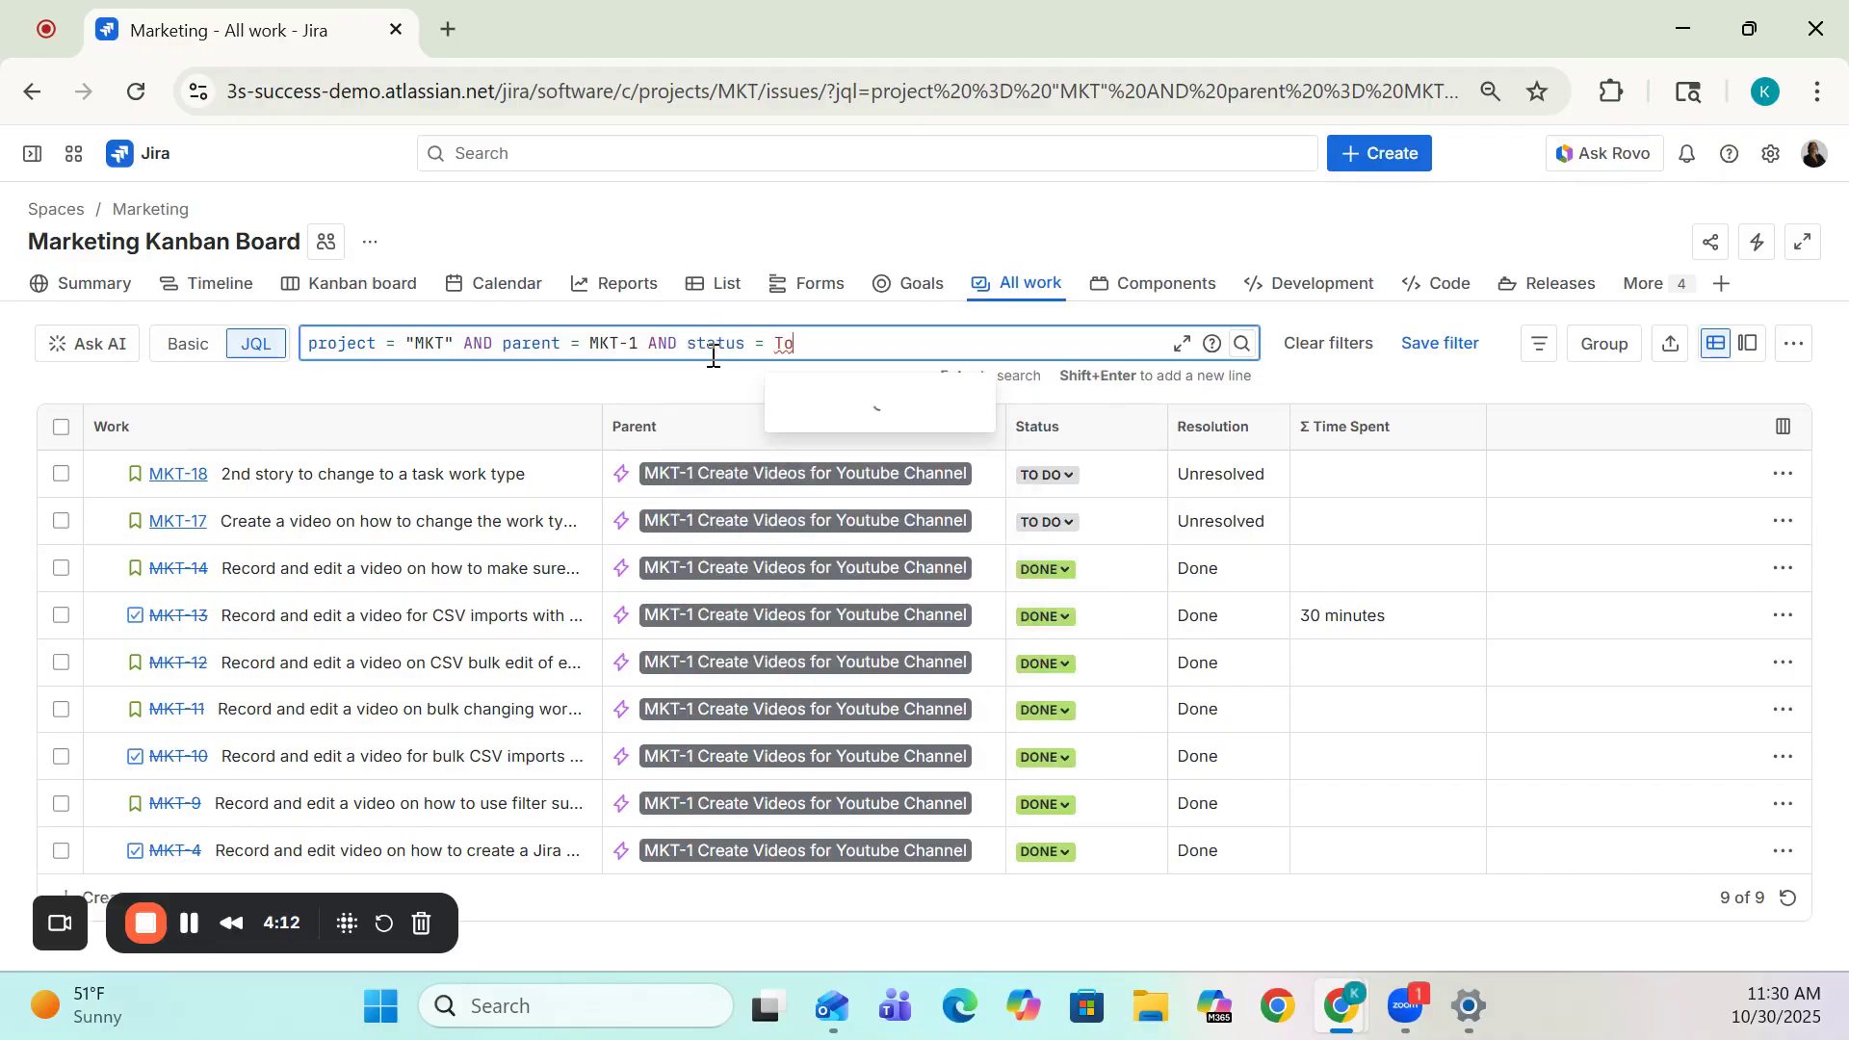
{"action": "type", "text": " DO"}
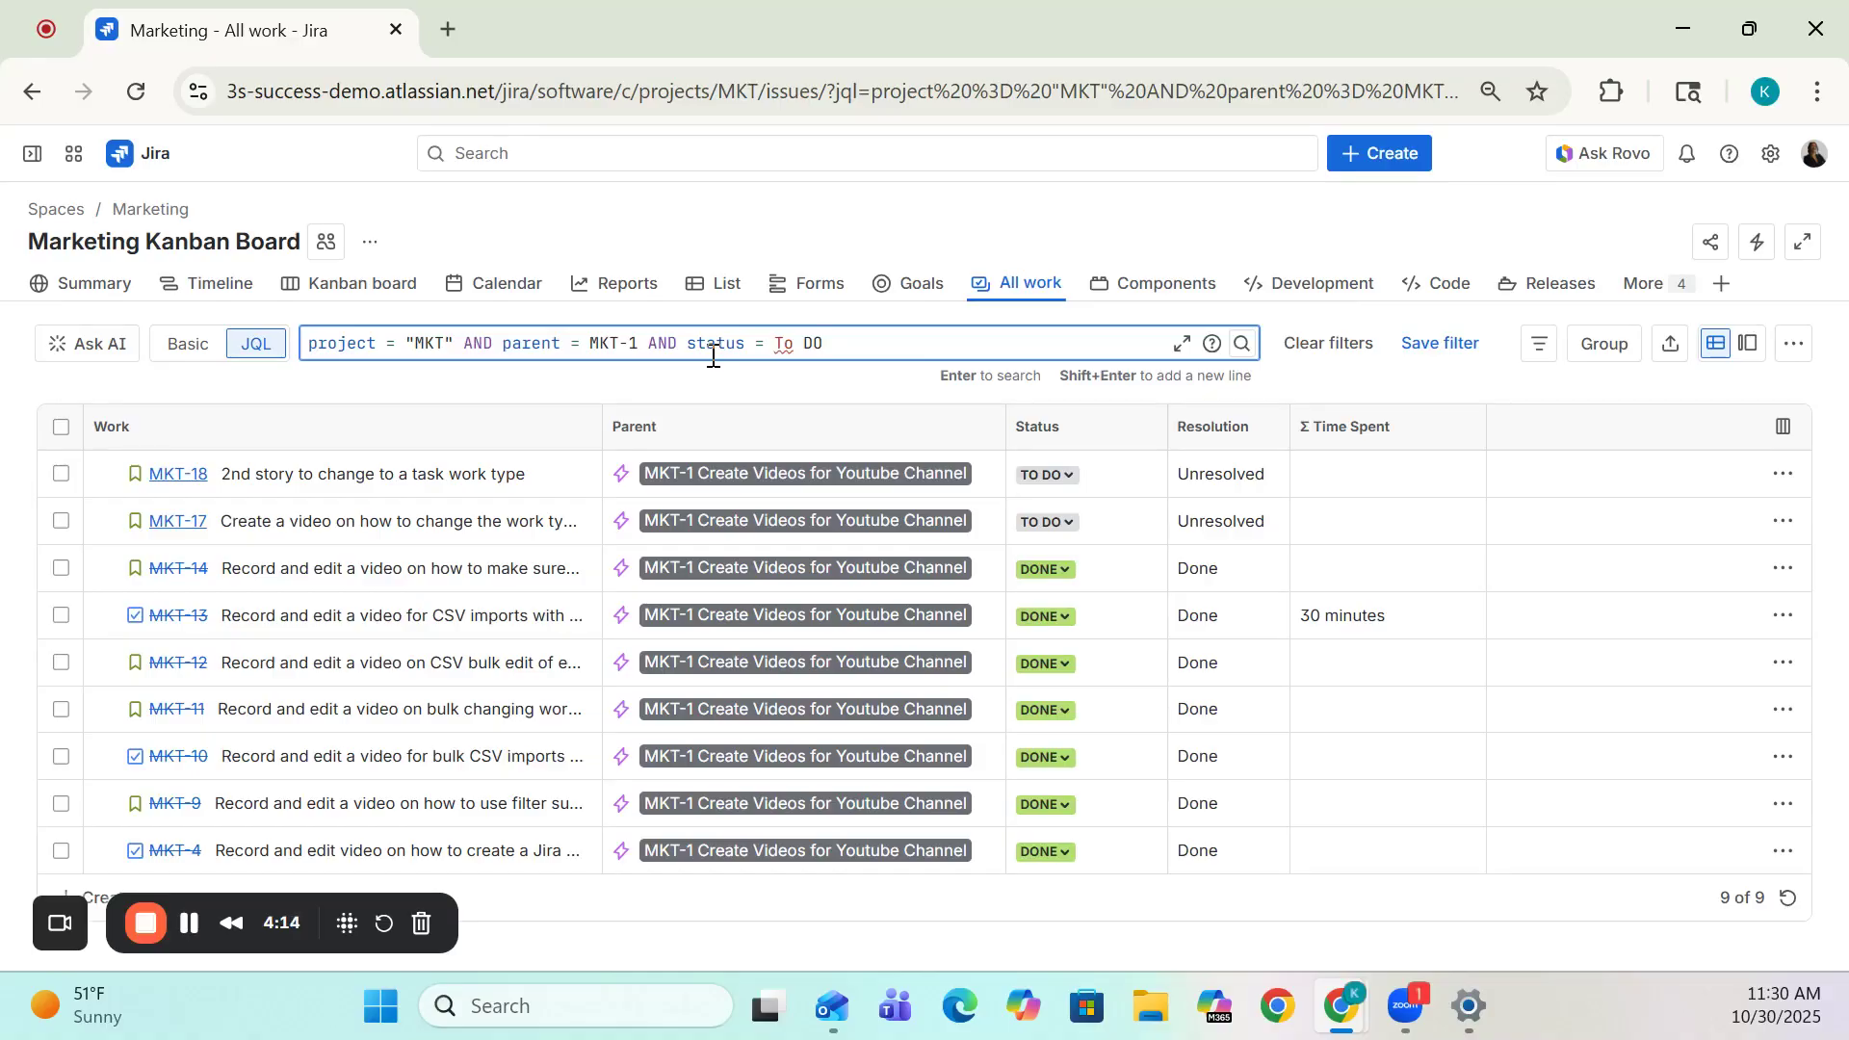
{"action": "key", "text": "BackSpace"}
{"action": "key", "text": "BackSpace"}
{"action": "key", "text": "BackSpace"}
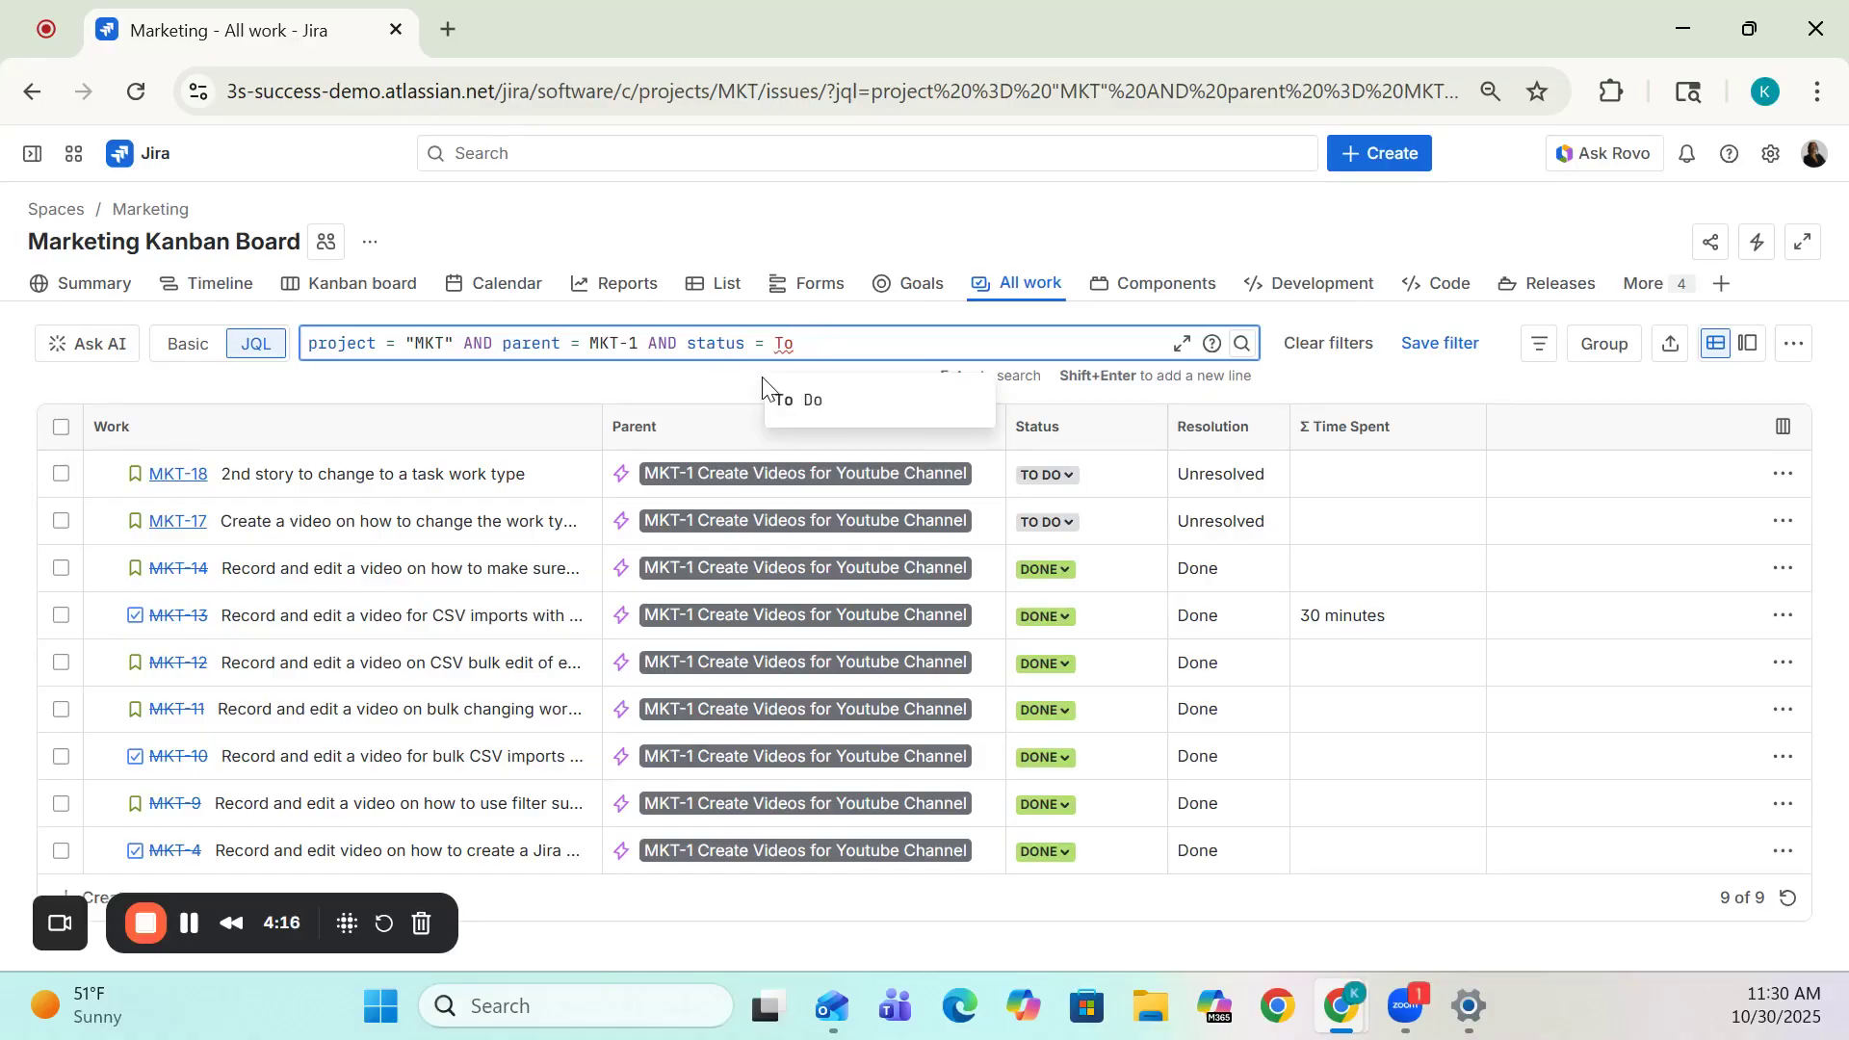
{"action": "left_click", "coordinate": [796, 402]}
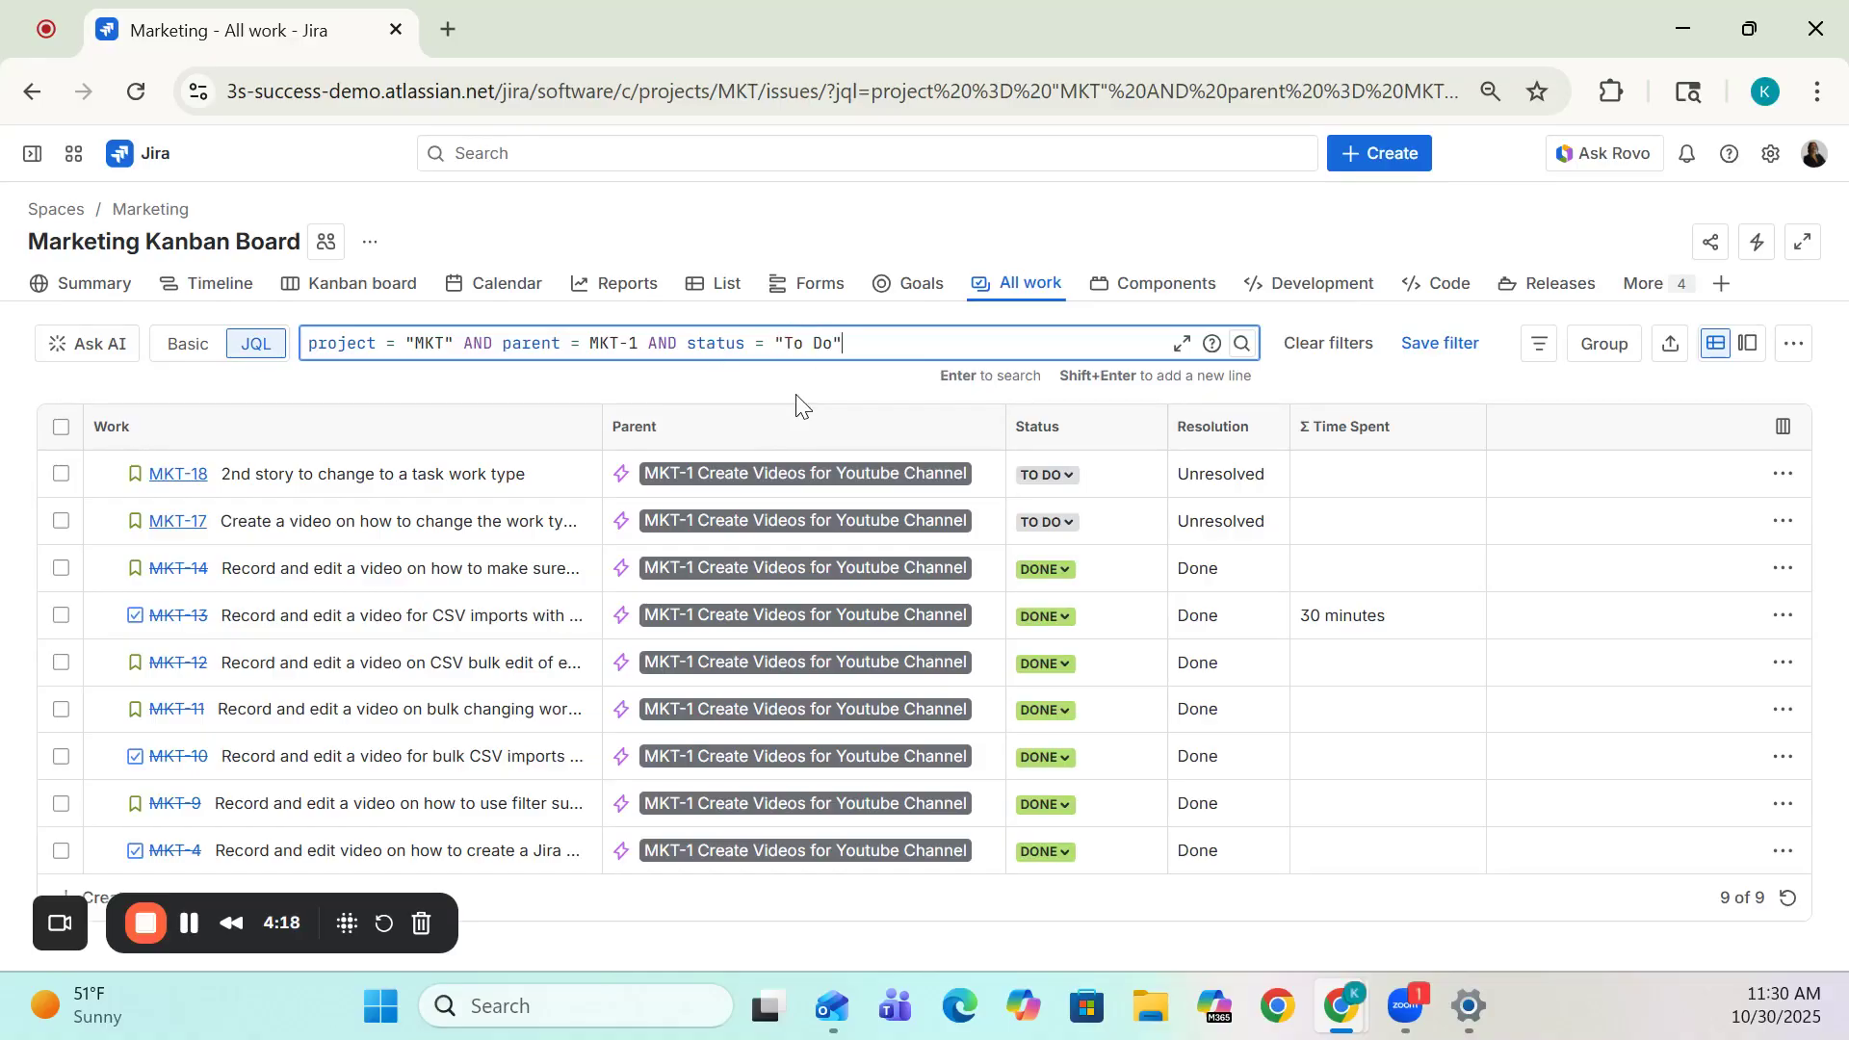
{"action": "key", "text": "Return"}
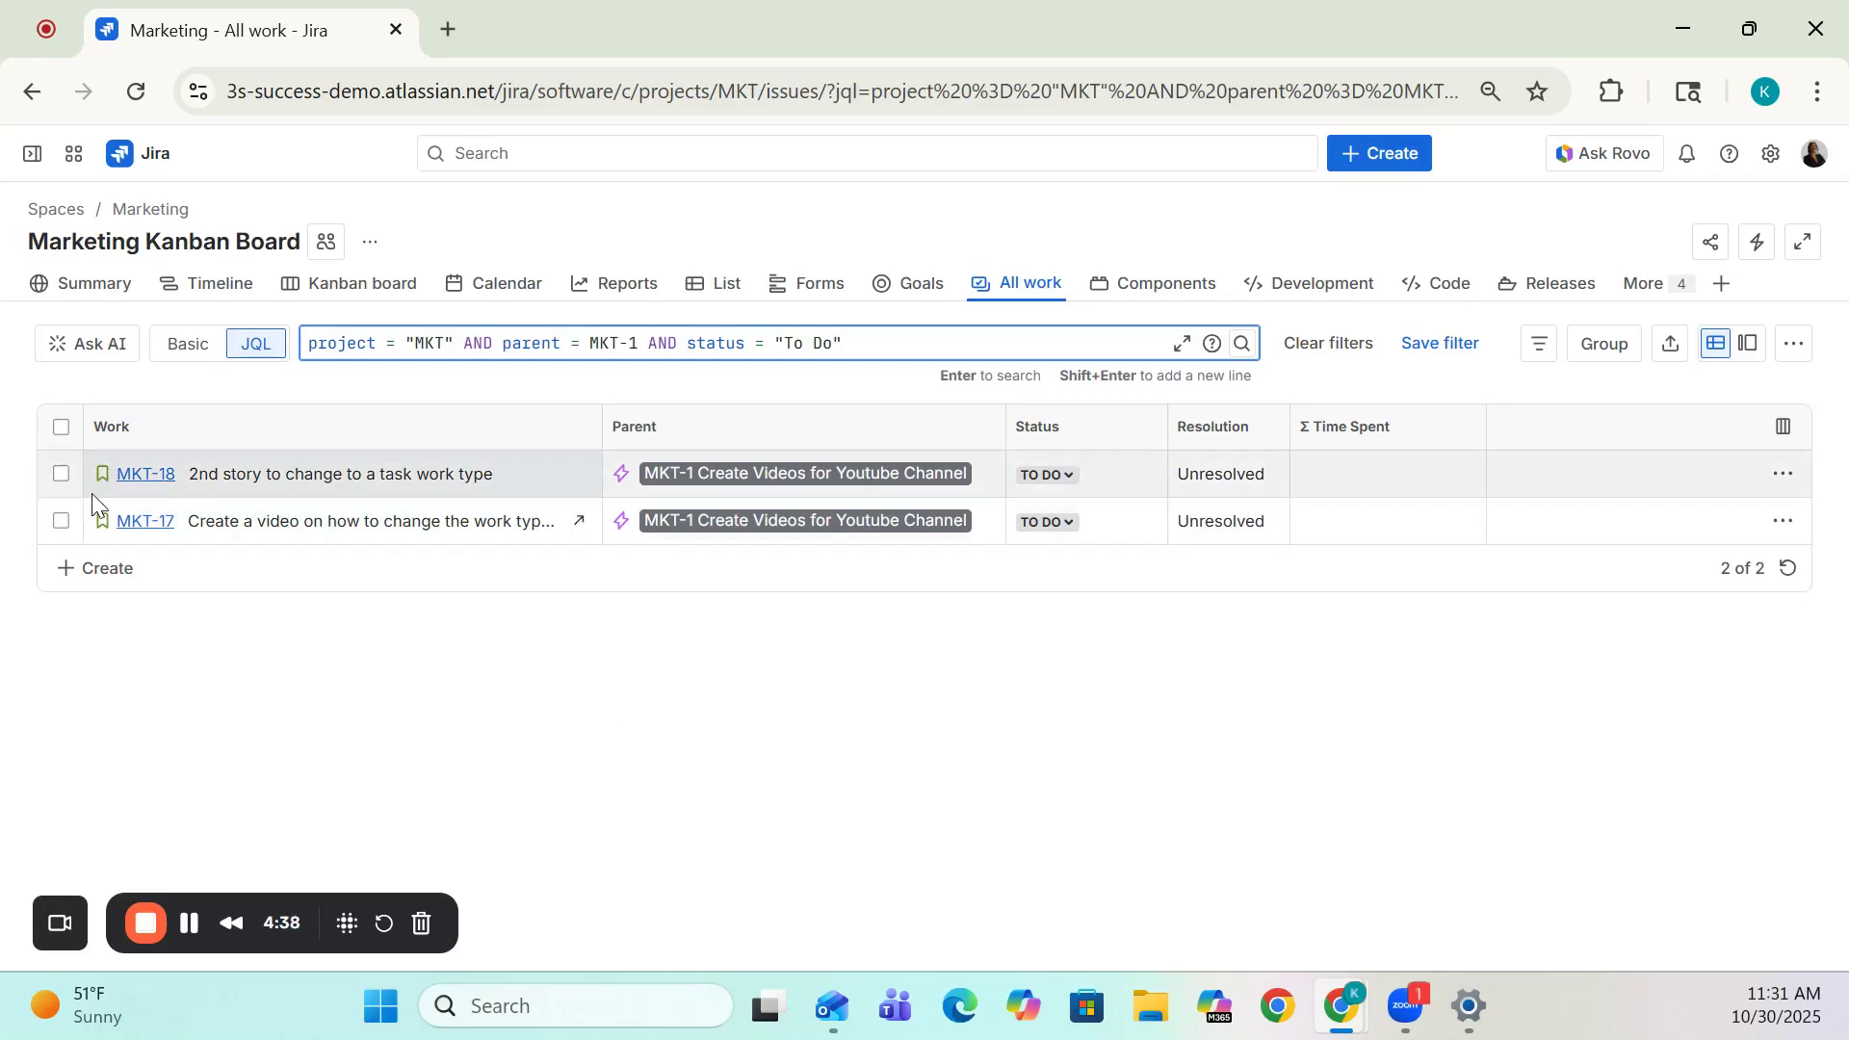
- Start a bulk change of the filtered work items and include both stories, MKT-18 and MKT-17
{"action": "left_click", "coordinate": [1793, 345]}
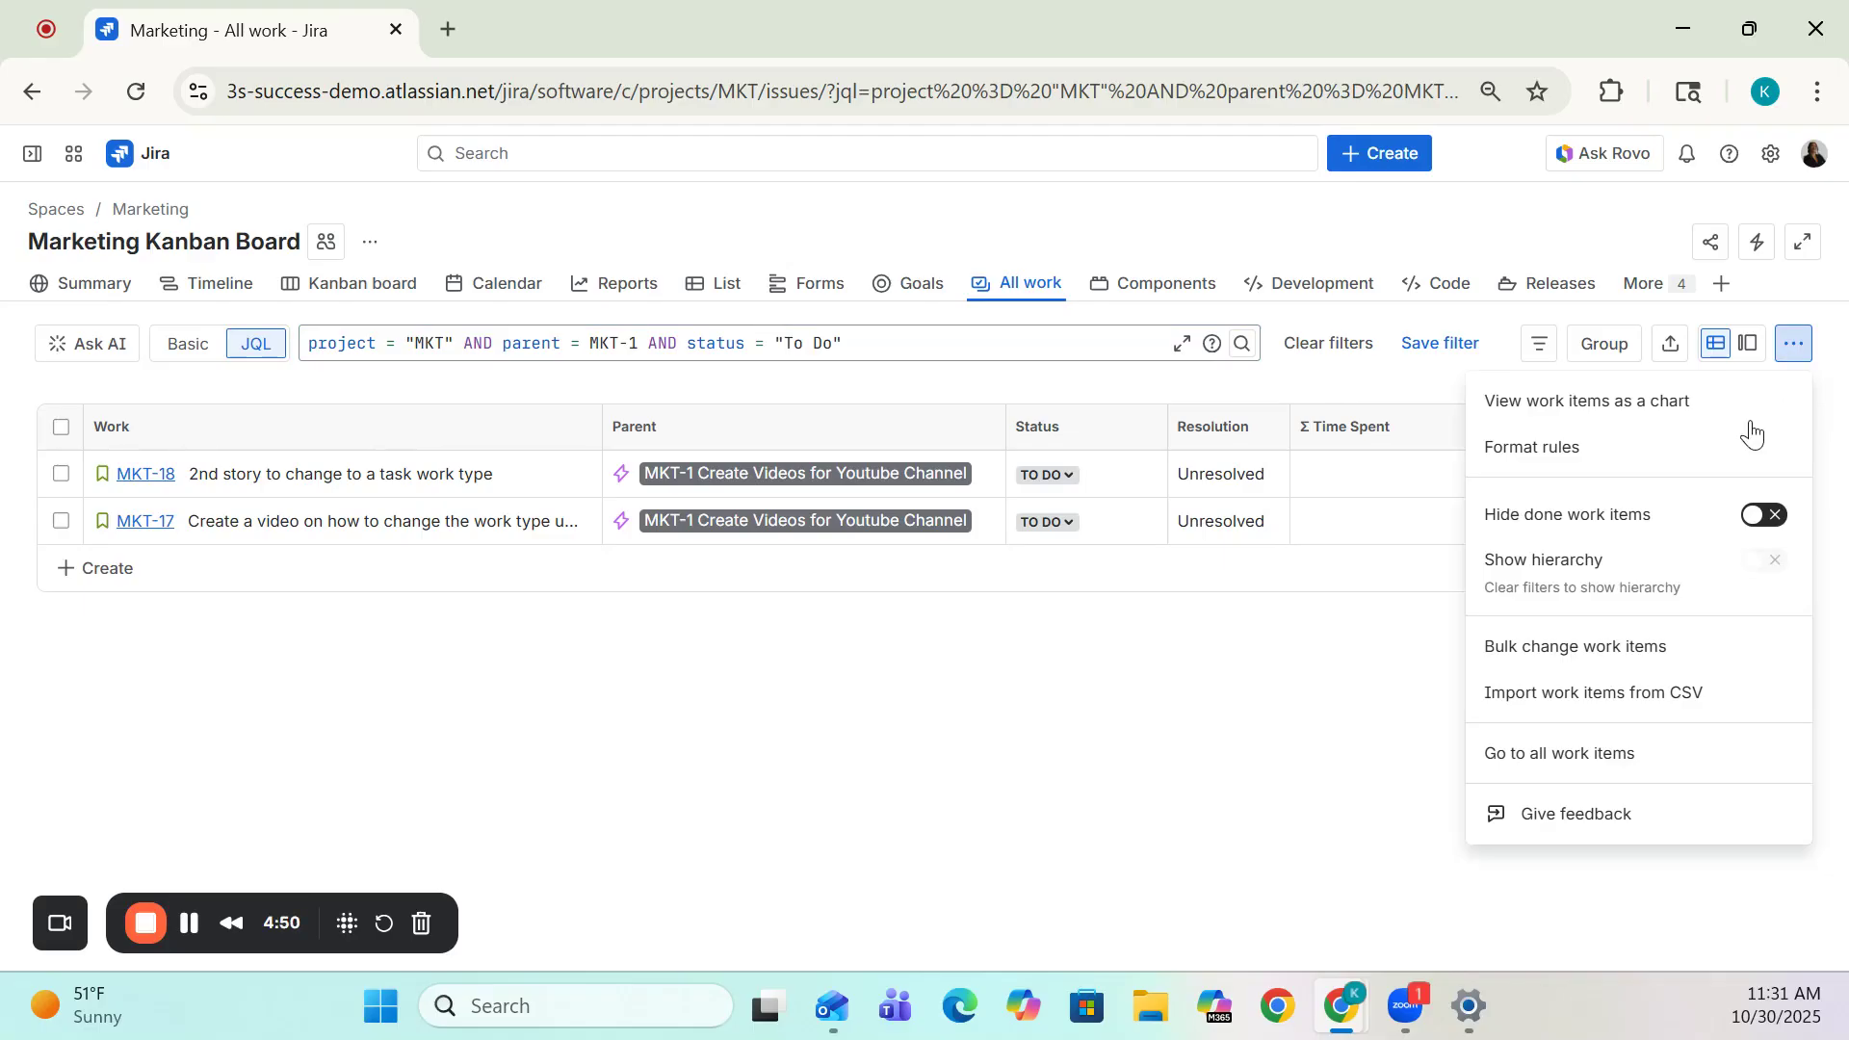
{"action": "left_click", "coordinate": [1571, 652]}
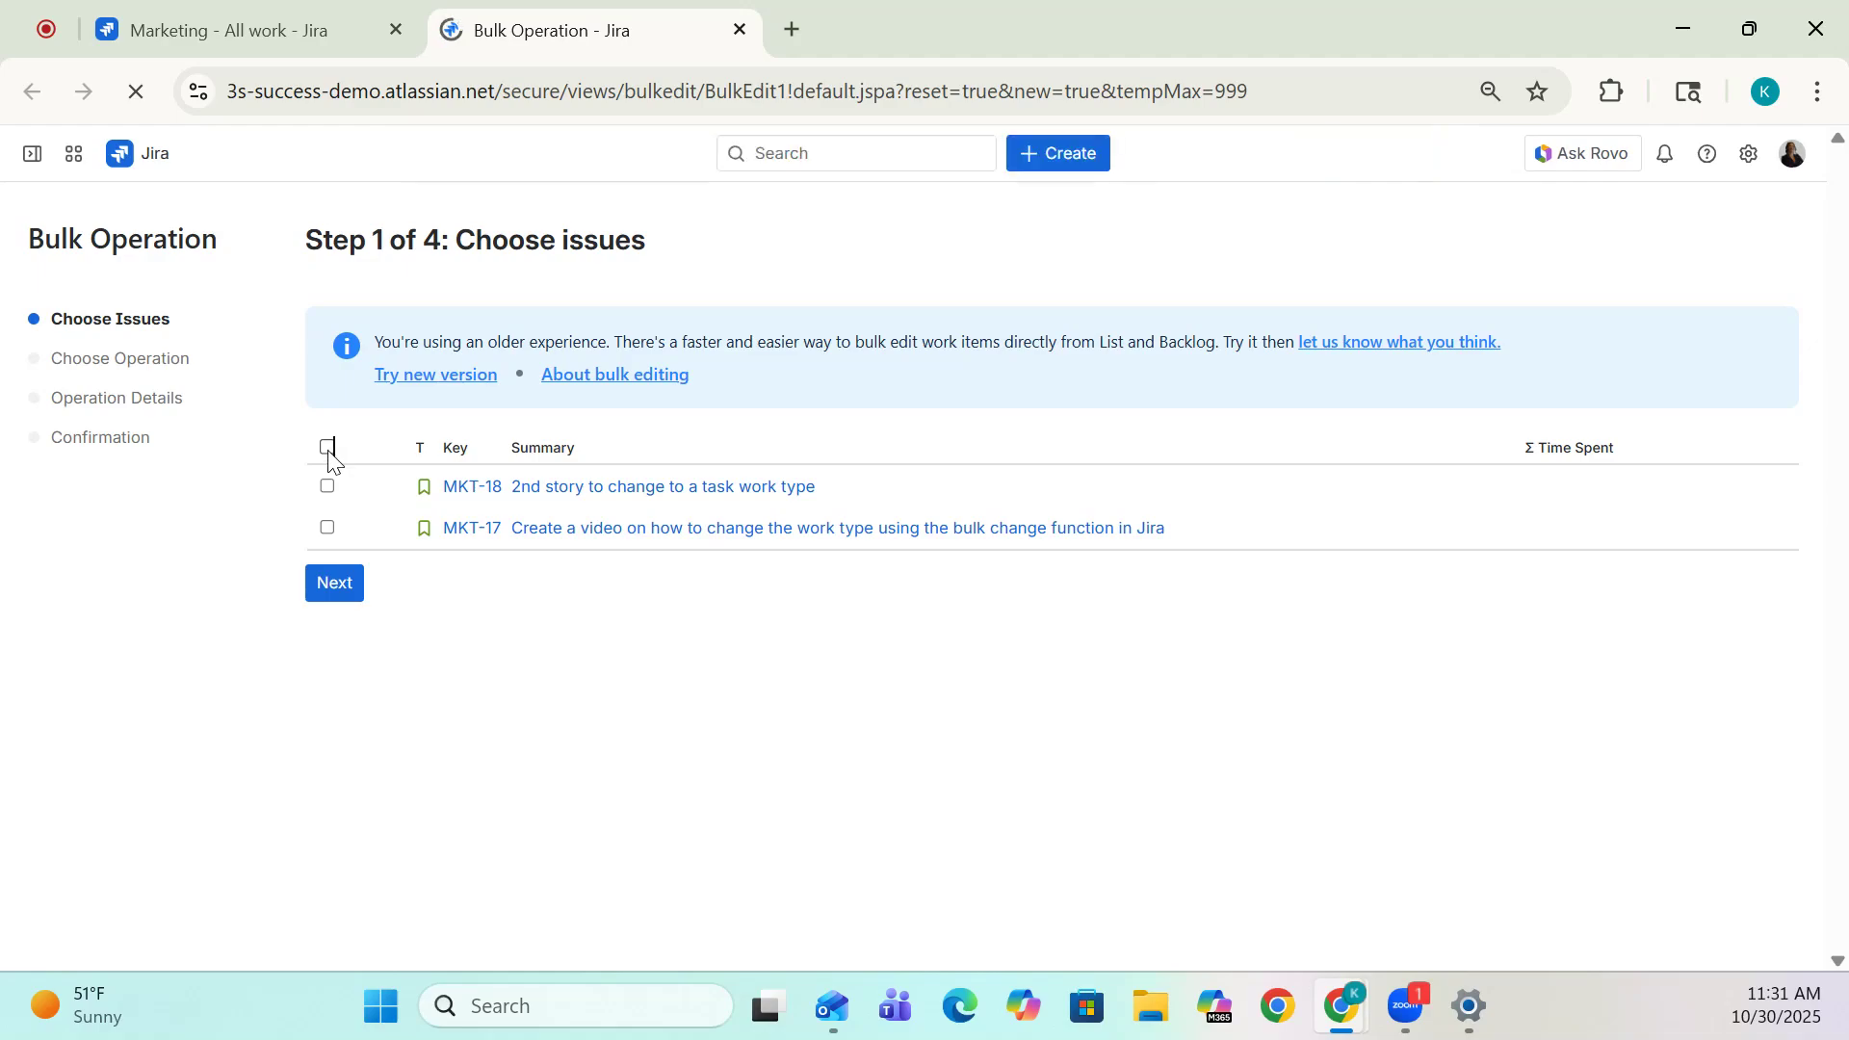
{"action": "left_click", "coordinate": [327, 449]}
{"action": "left_click", "coordinate": [335, 587]}
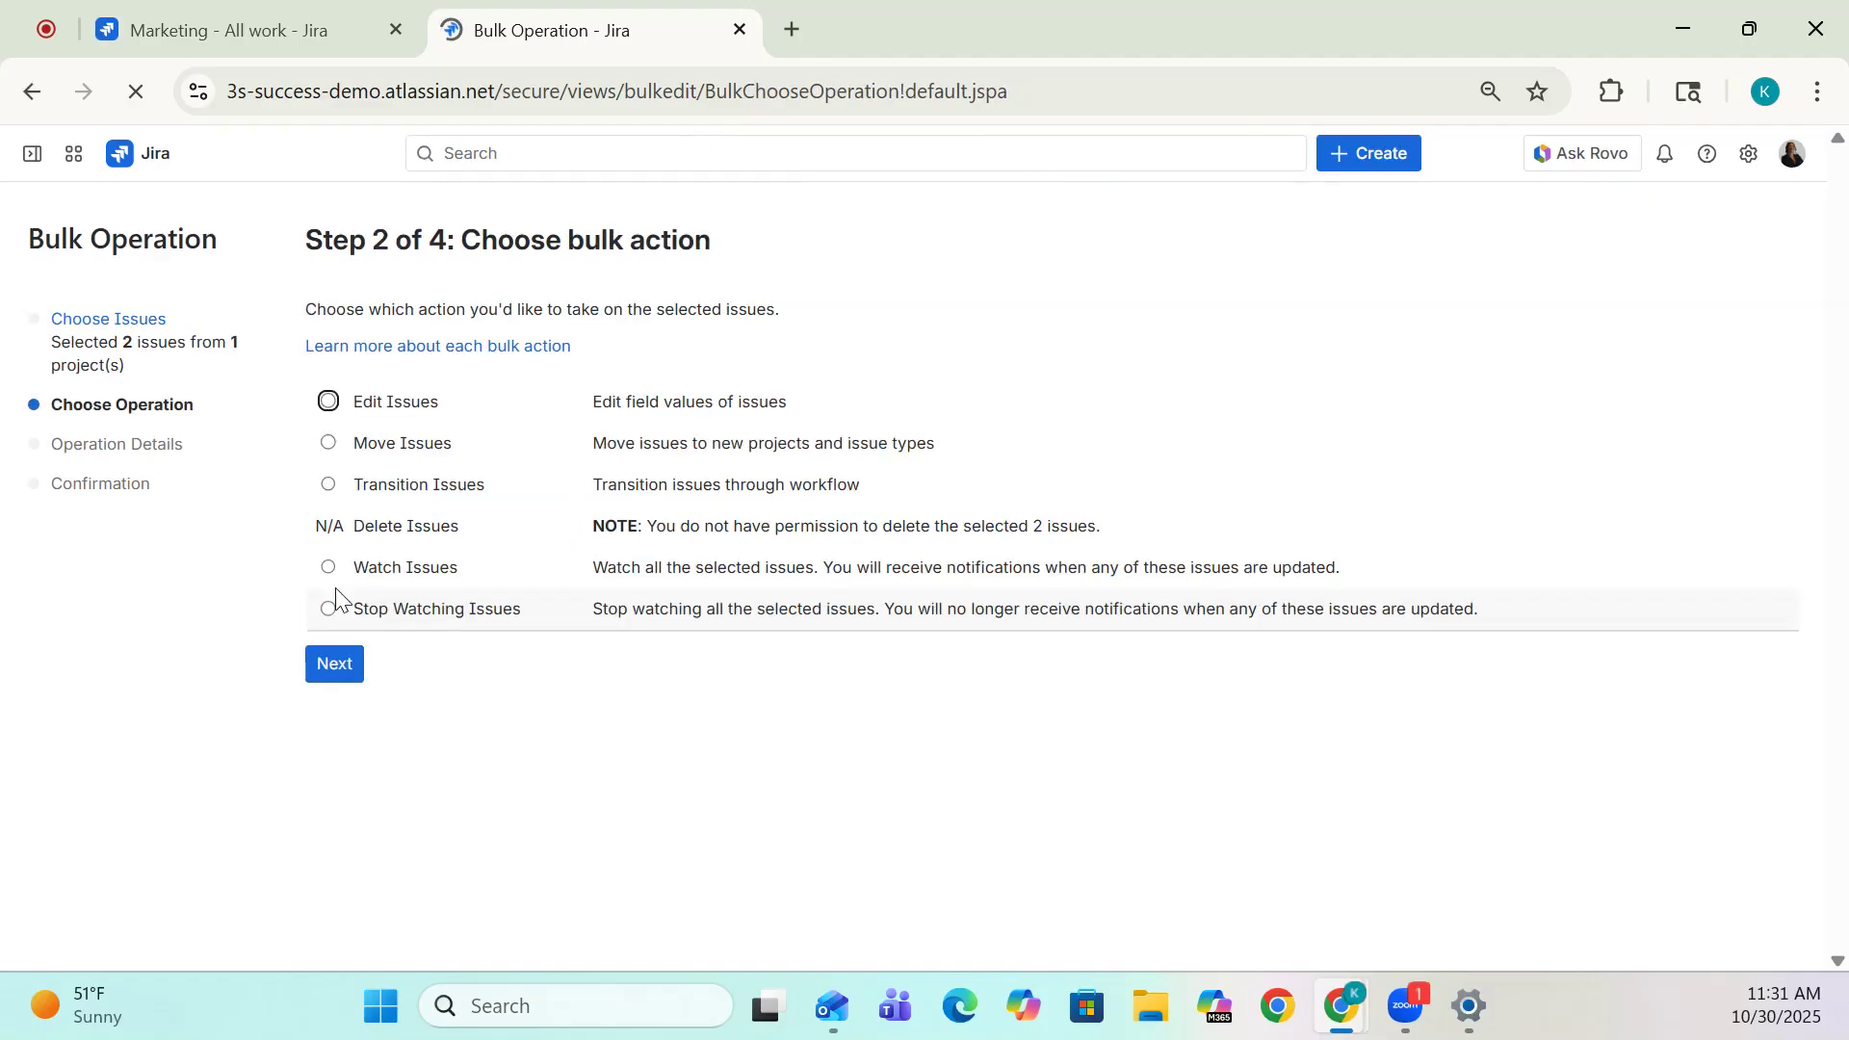
- Choose the Move Issues bulk action and map Story to the Task issue type, keeping Marketing (MKT) as the destination project
{"action": "left_click", "coordinate": [328, 443]}
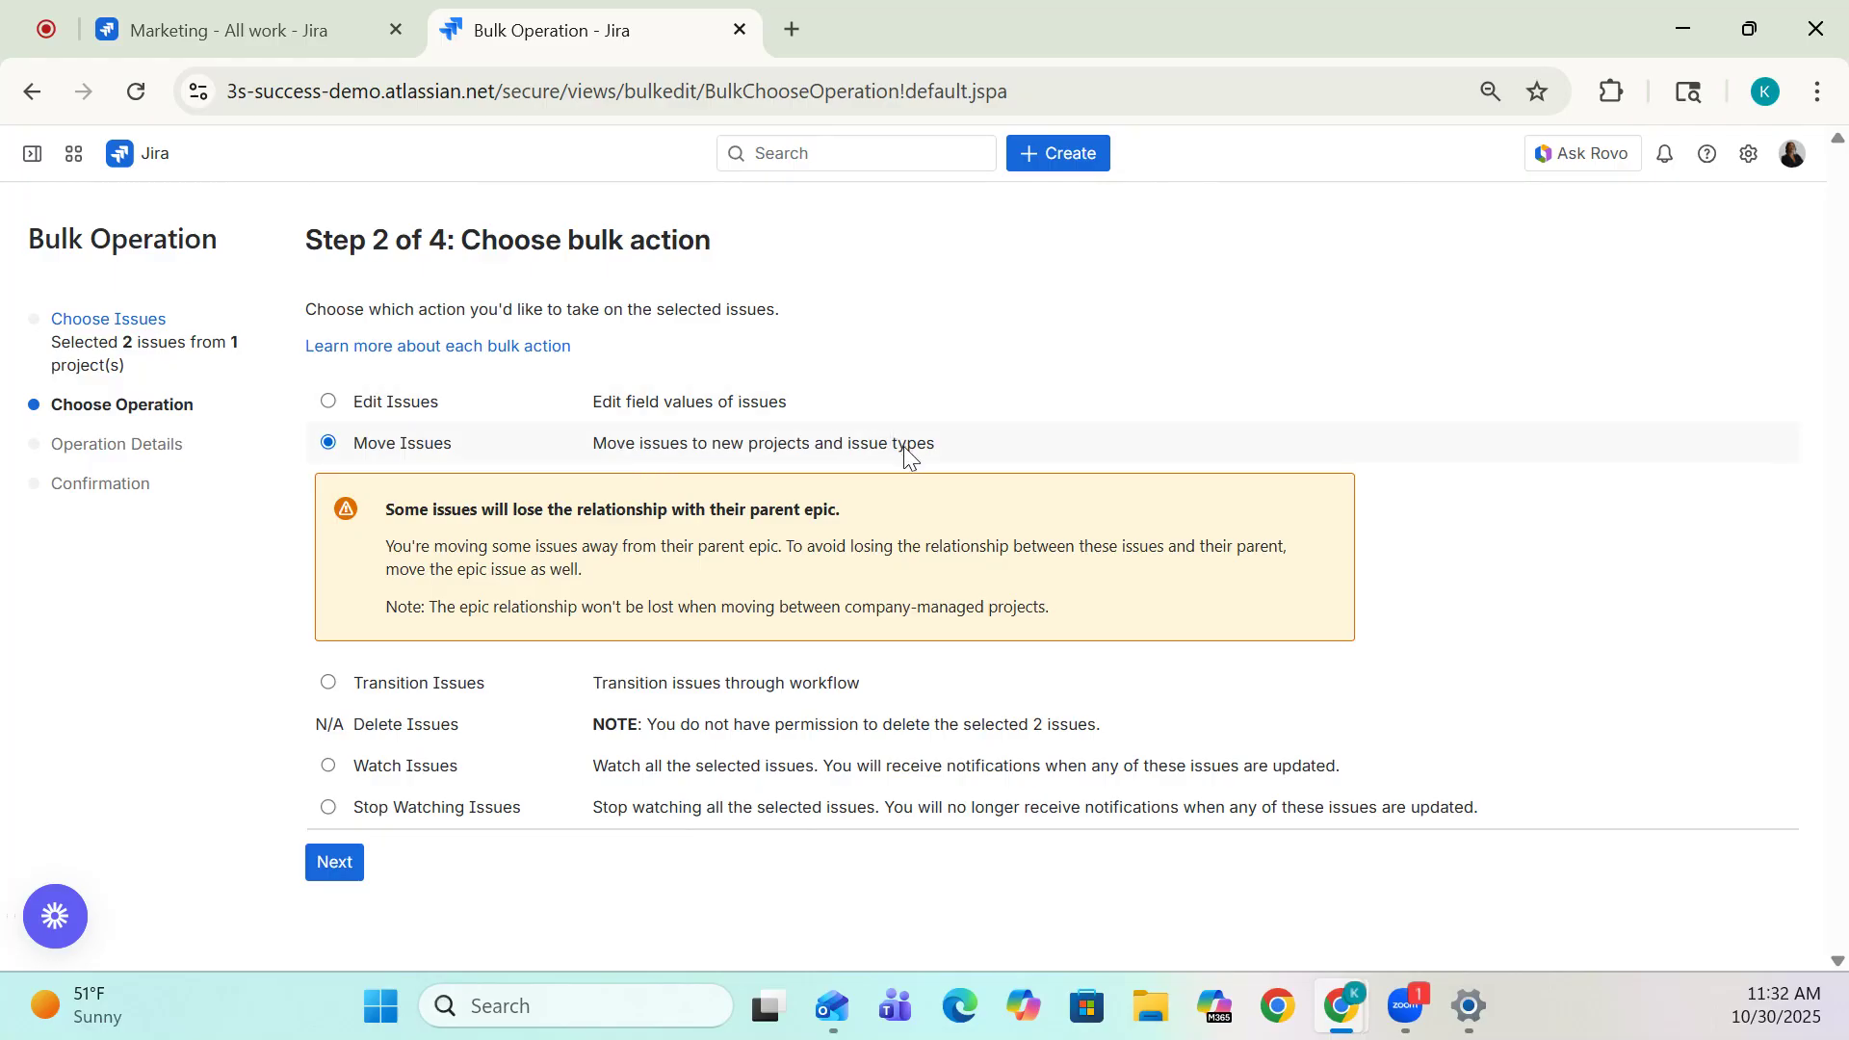
{"action": "left_click", "coordinate": [324, 871]}
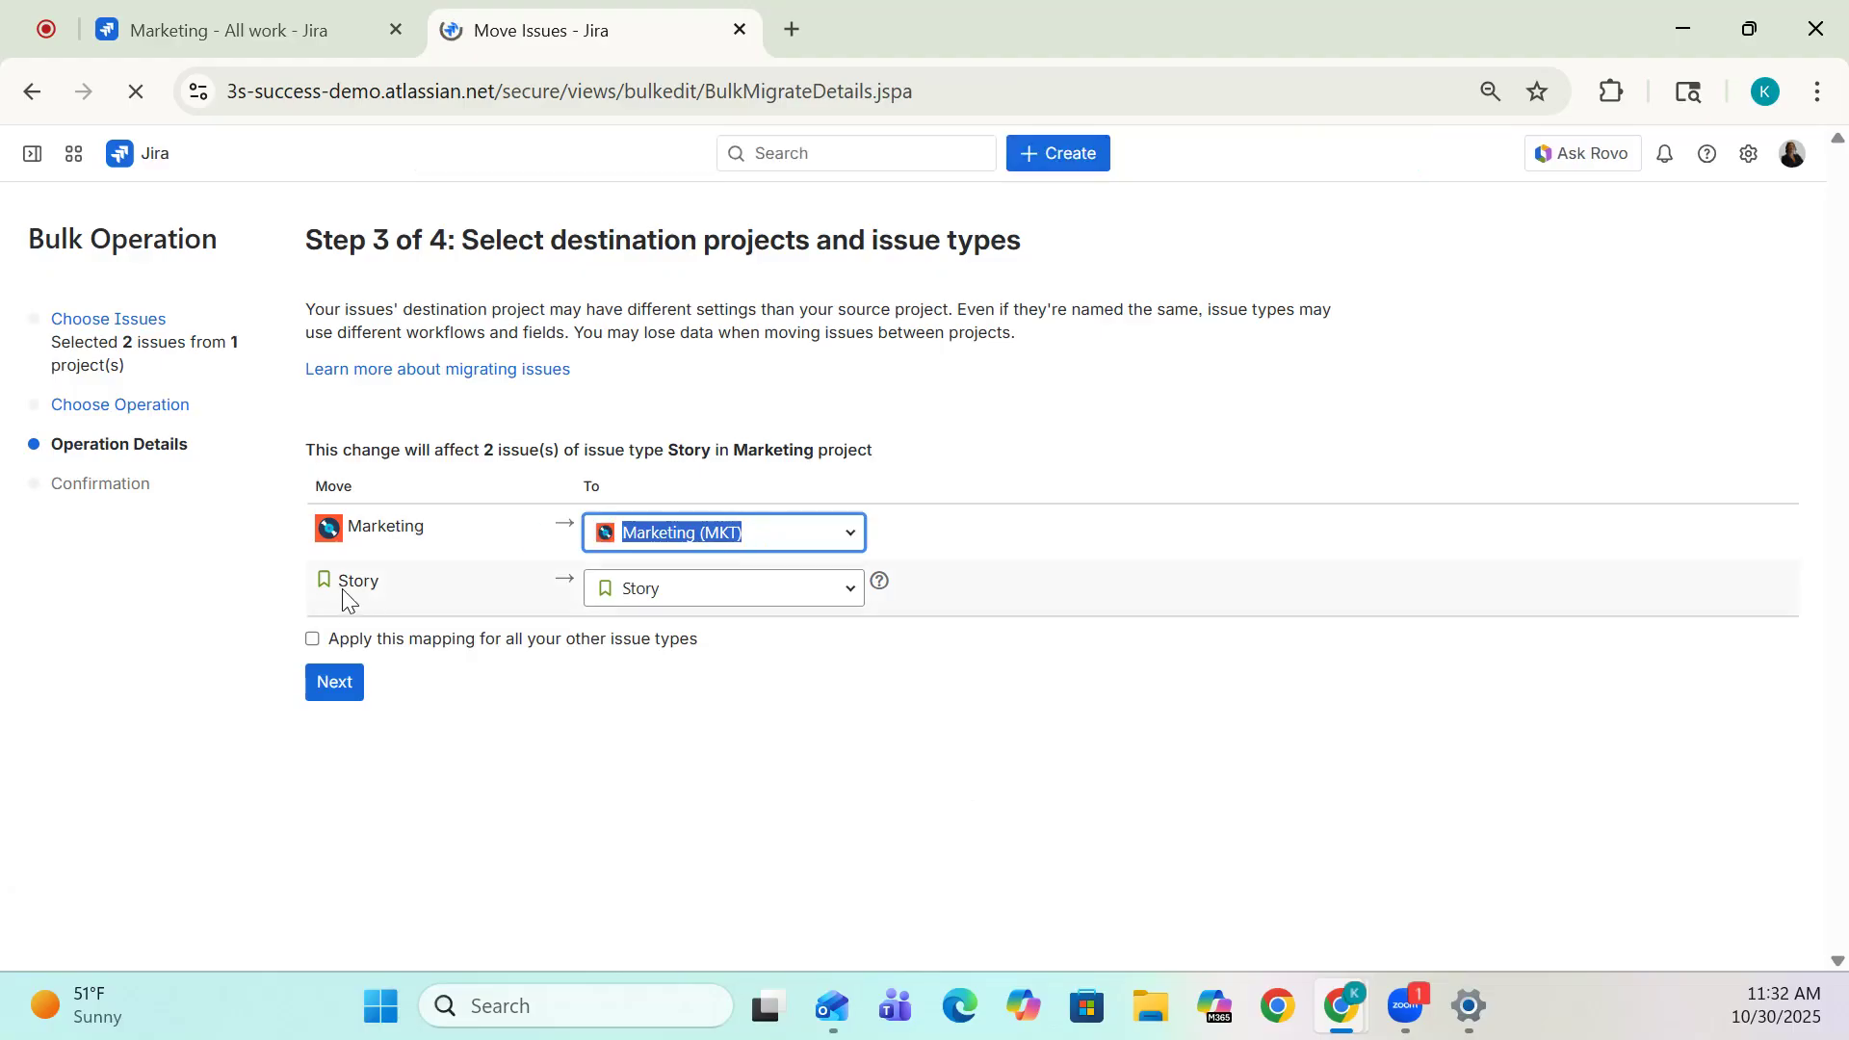
{"action": "left_click", "coordinate": [850, 598]}
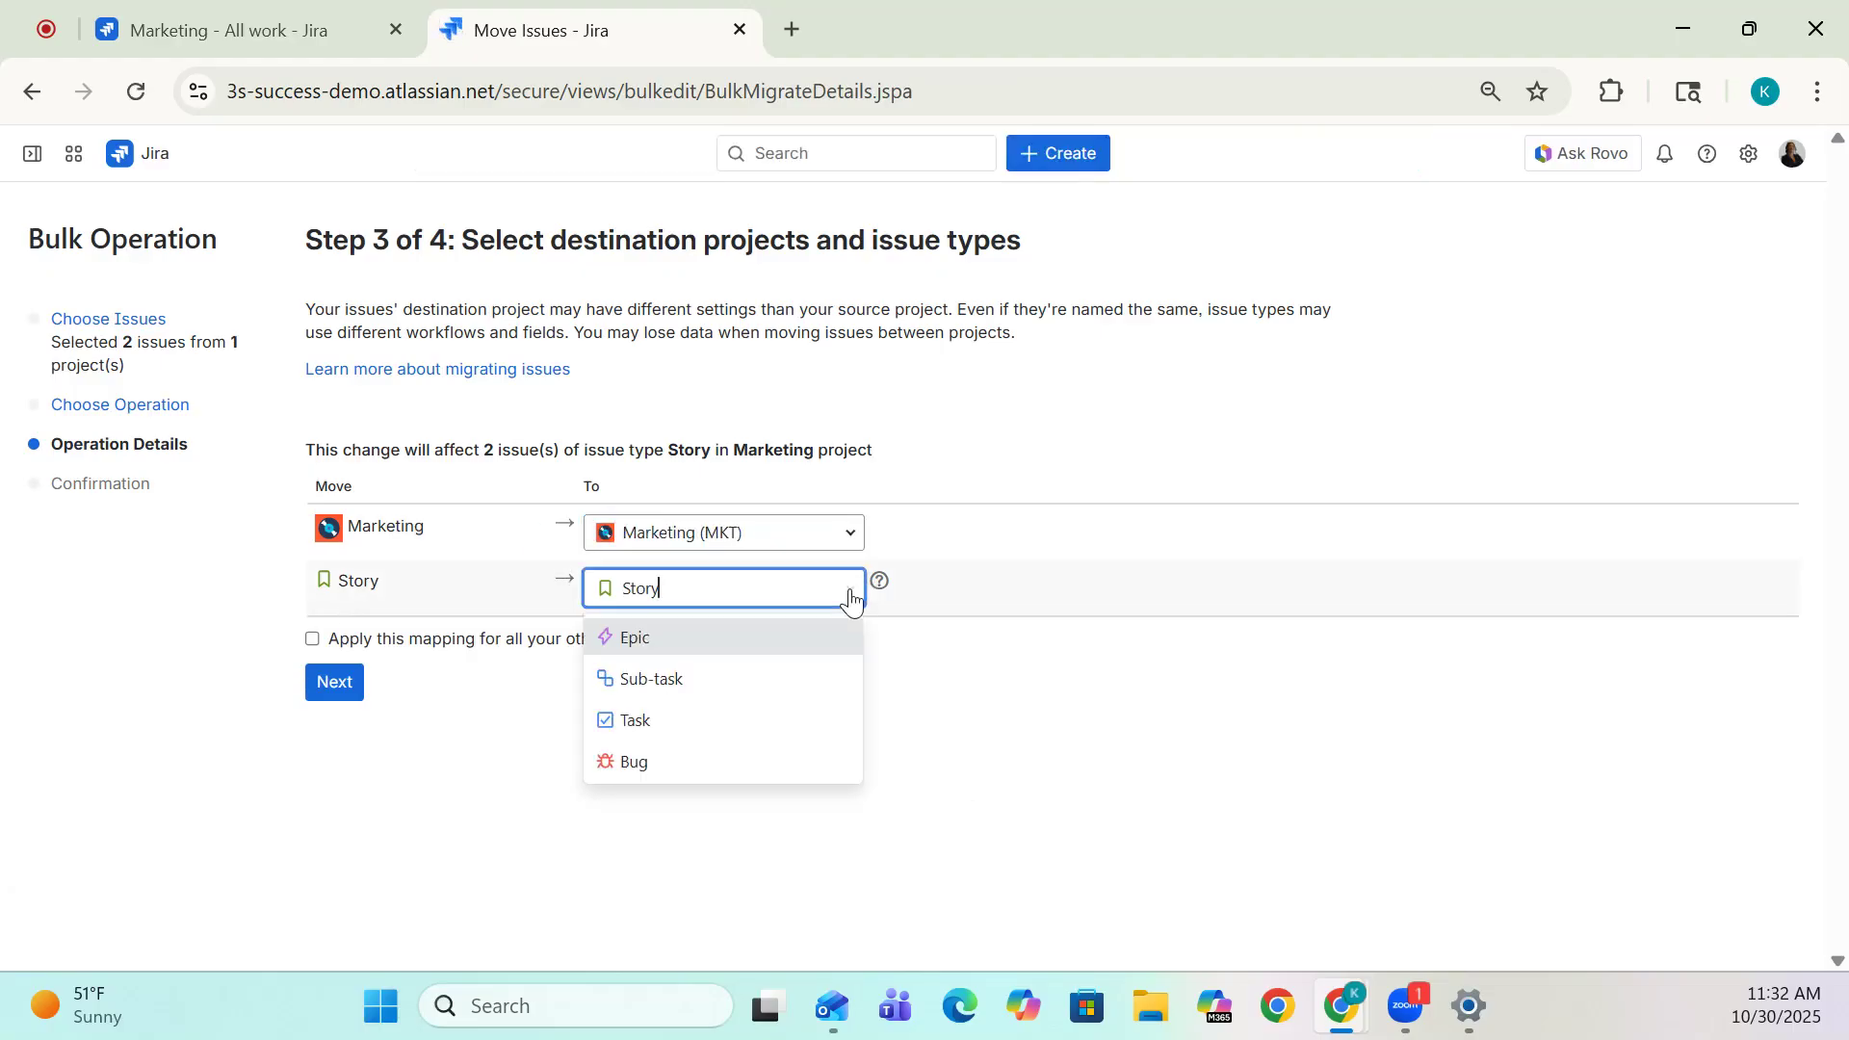
{"action": "left_click", "coordinate": [639, 724]}
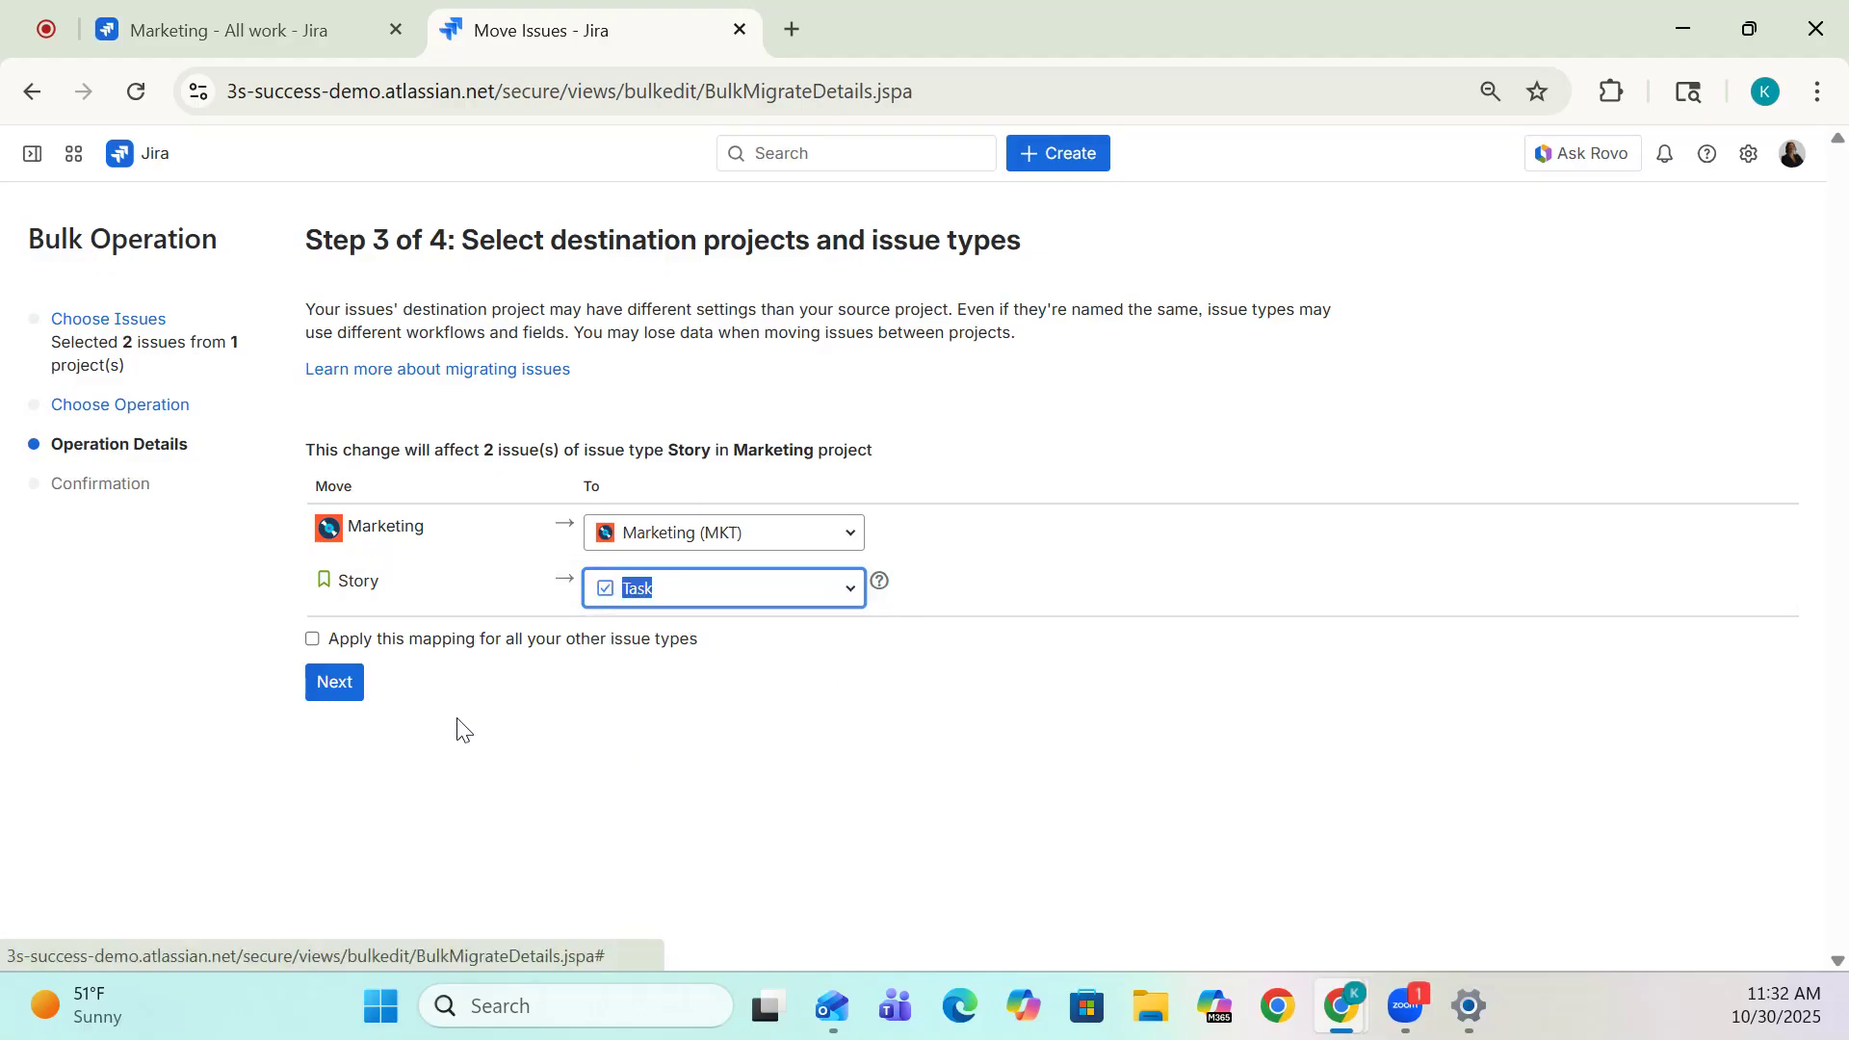
{"action": "left_click", "coordinate": [336, 694]}
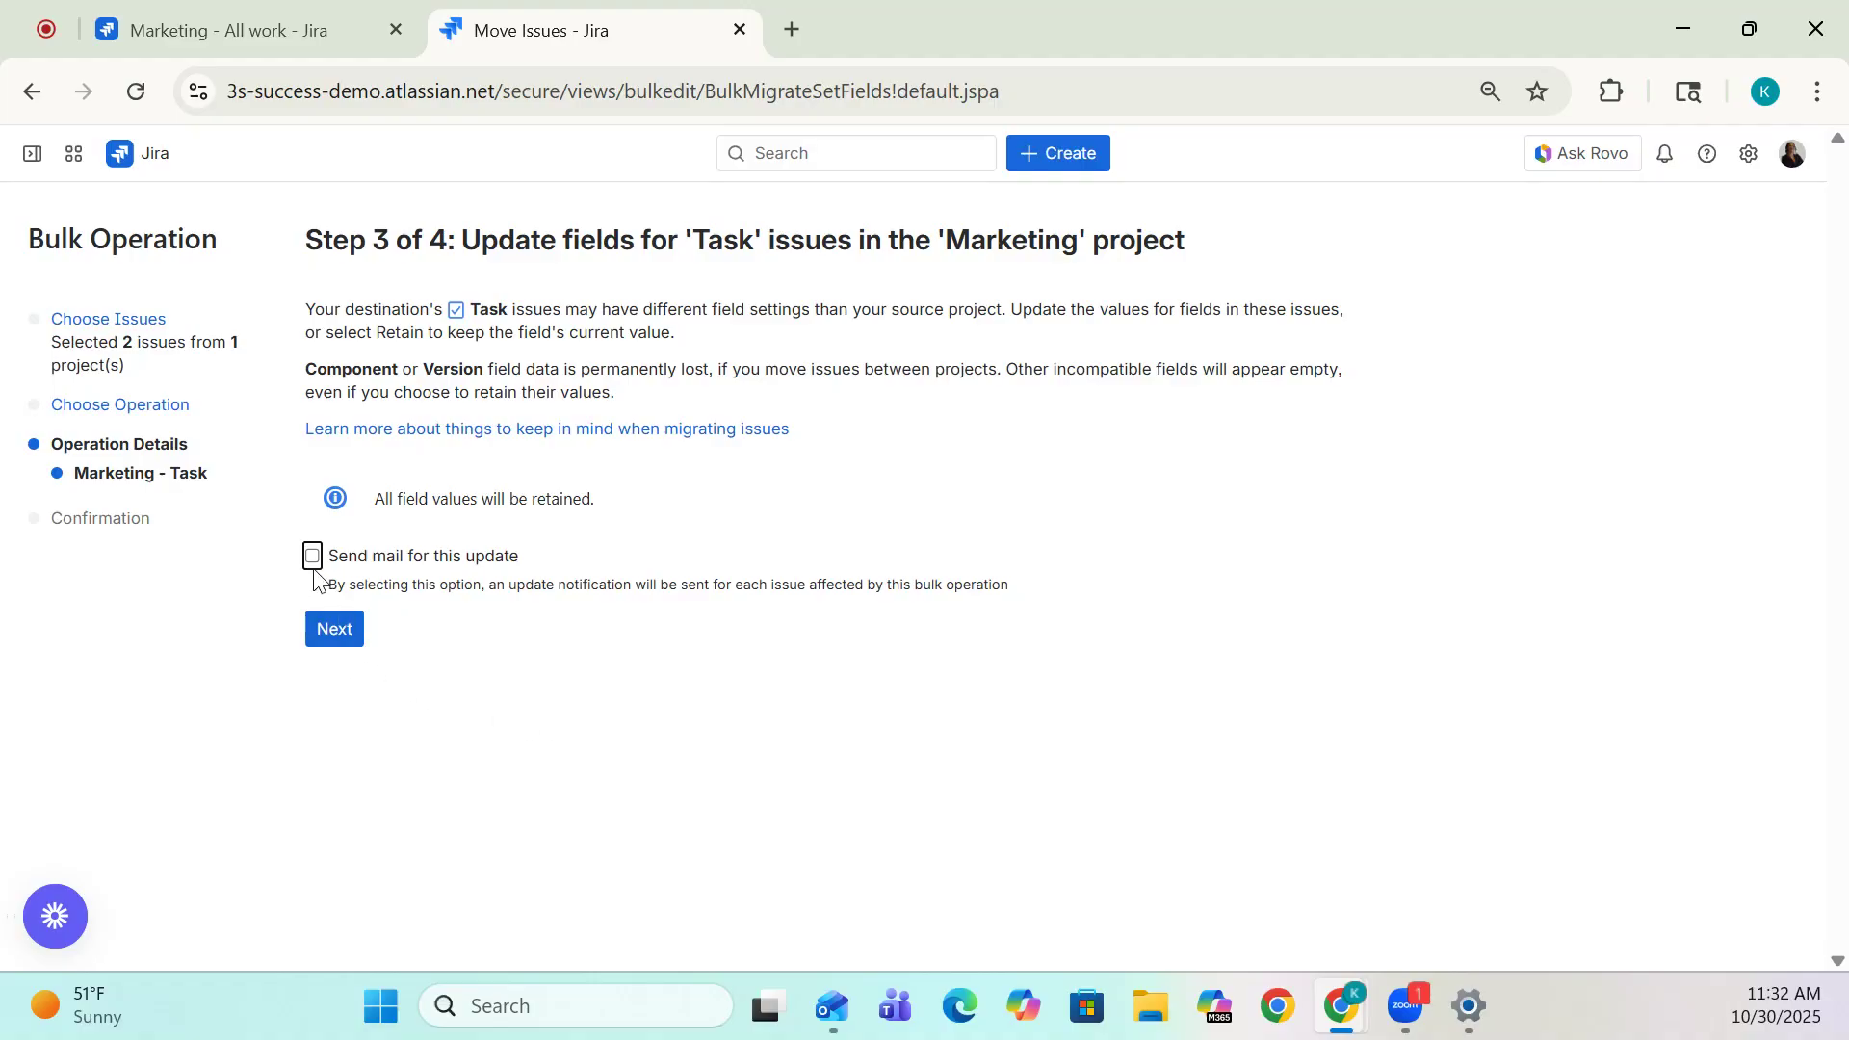
- Leave update mail off, confirm the bulk move to Marketing - Task, and close the finished operation
{"action": "left_click", "coordinate": [336, 647]}
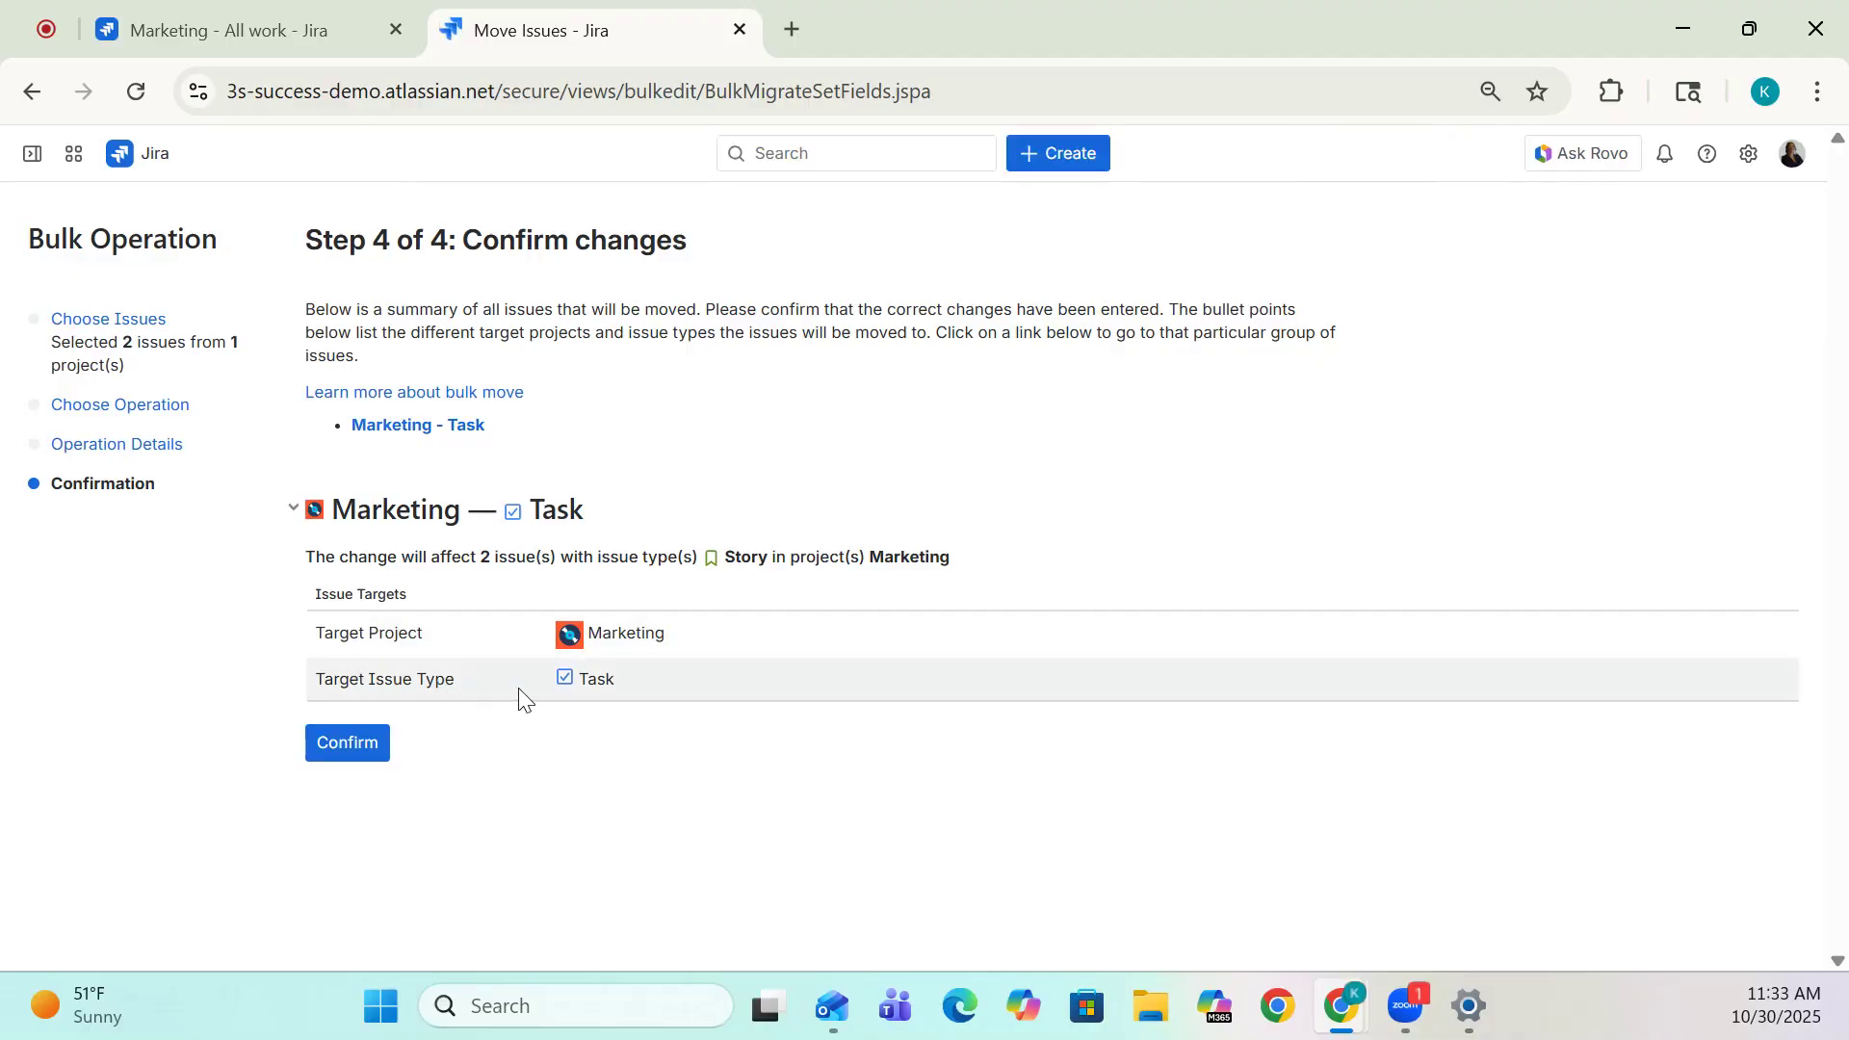
{"action": "left_click", "coordinate": [328, 758]}
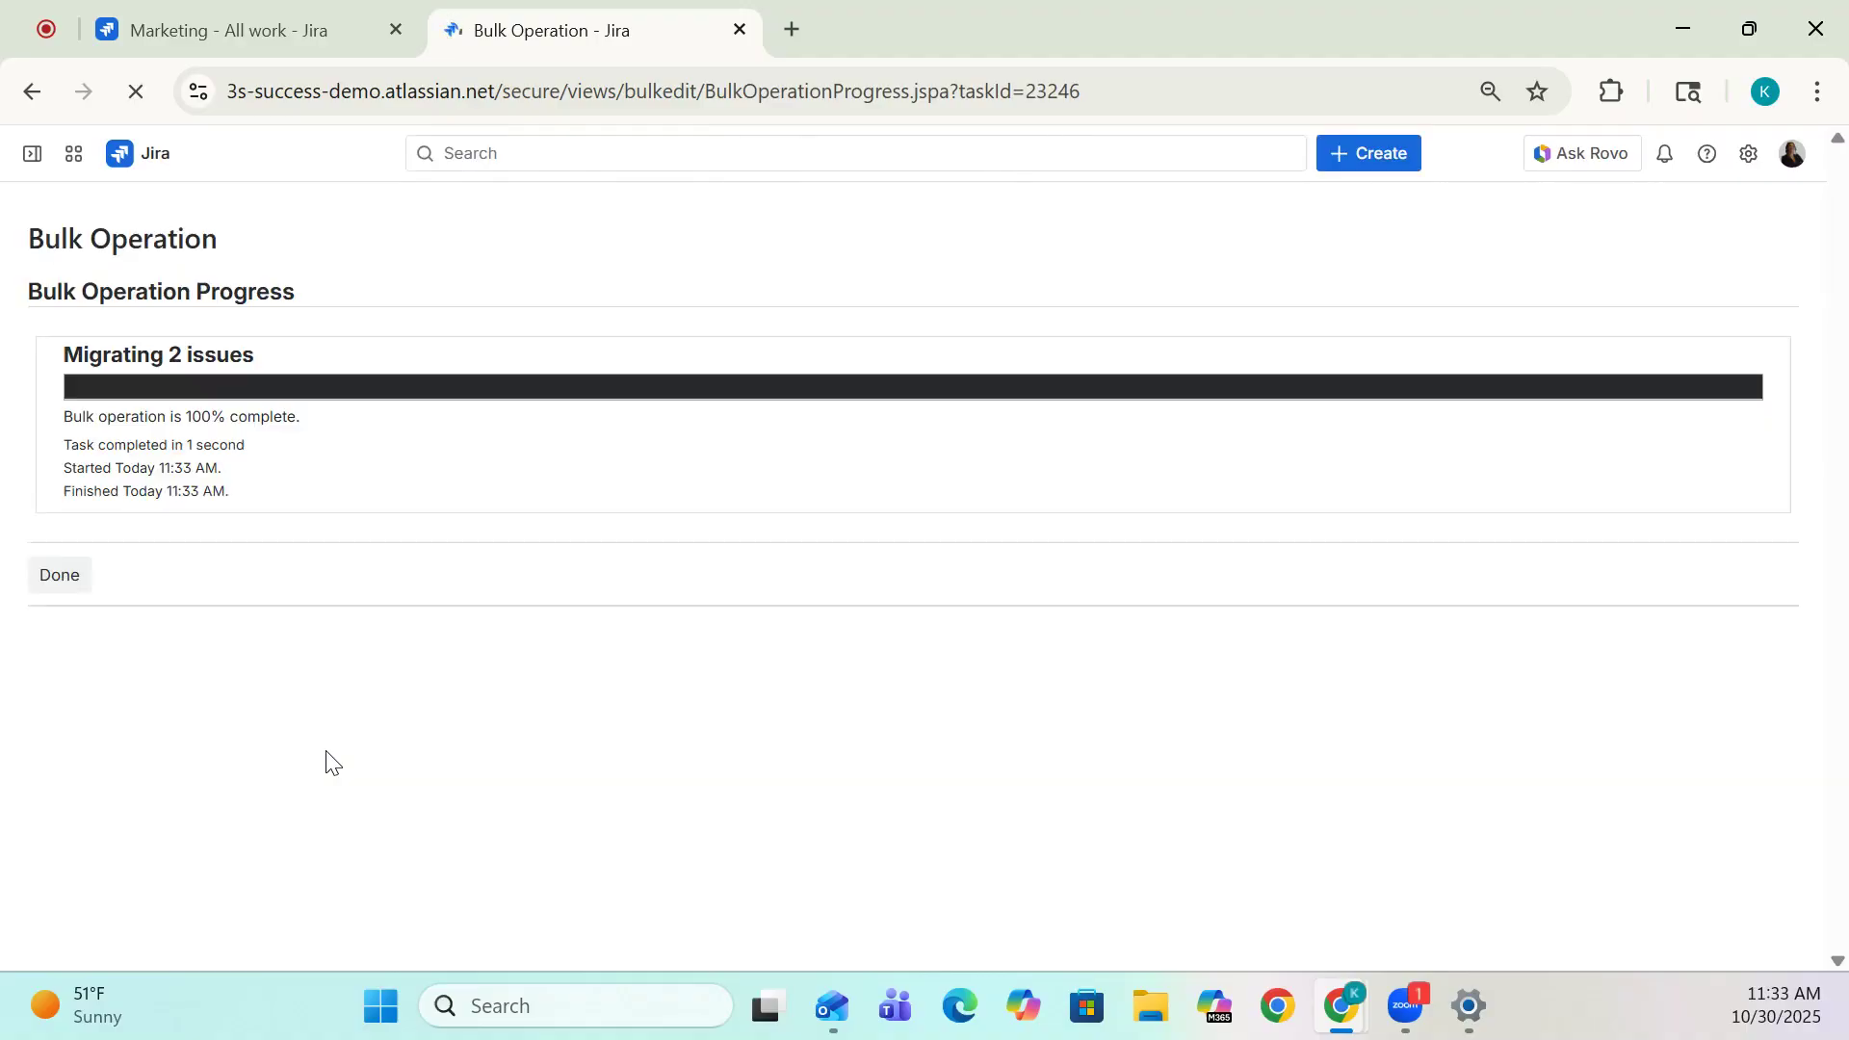
{"action": "left_click", "coordinate": [53, 586]}
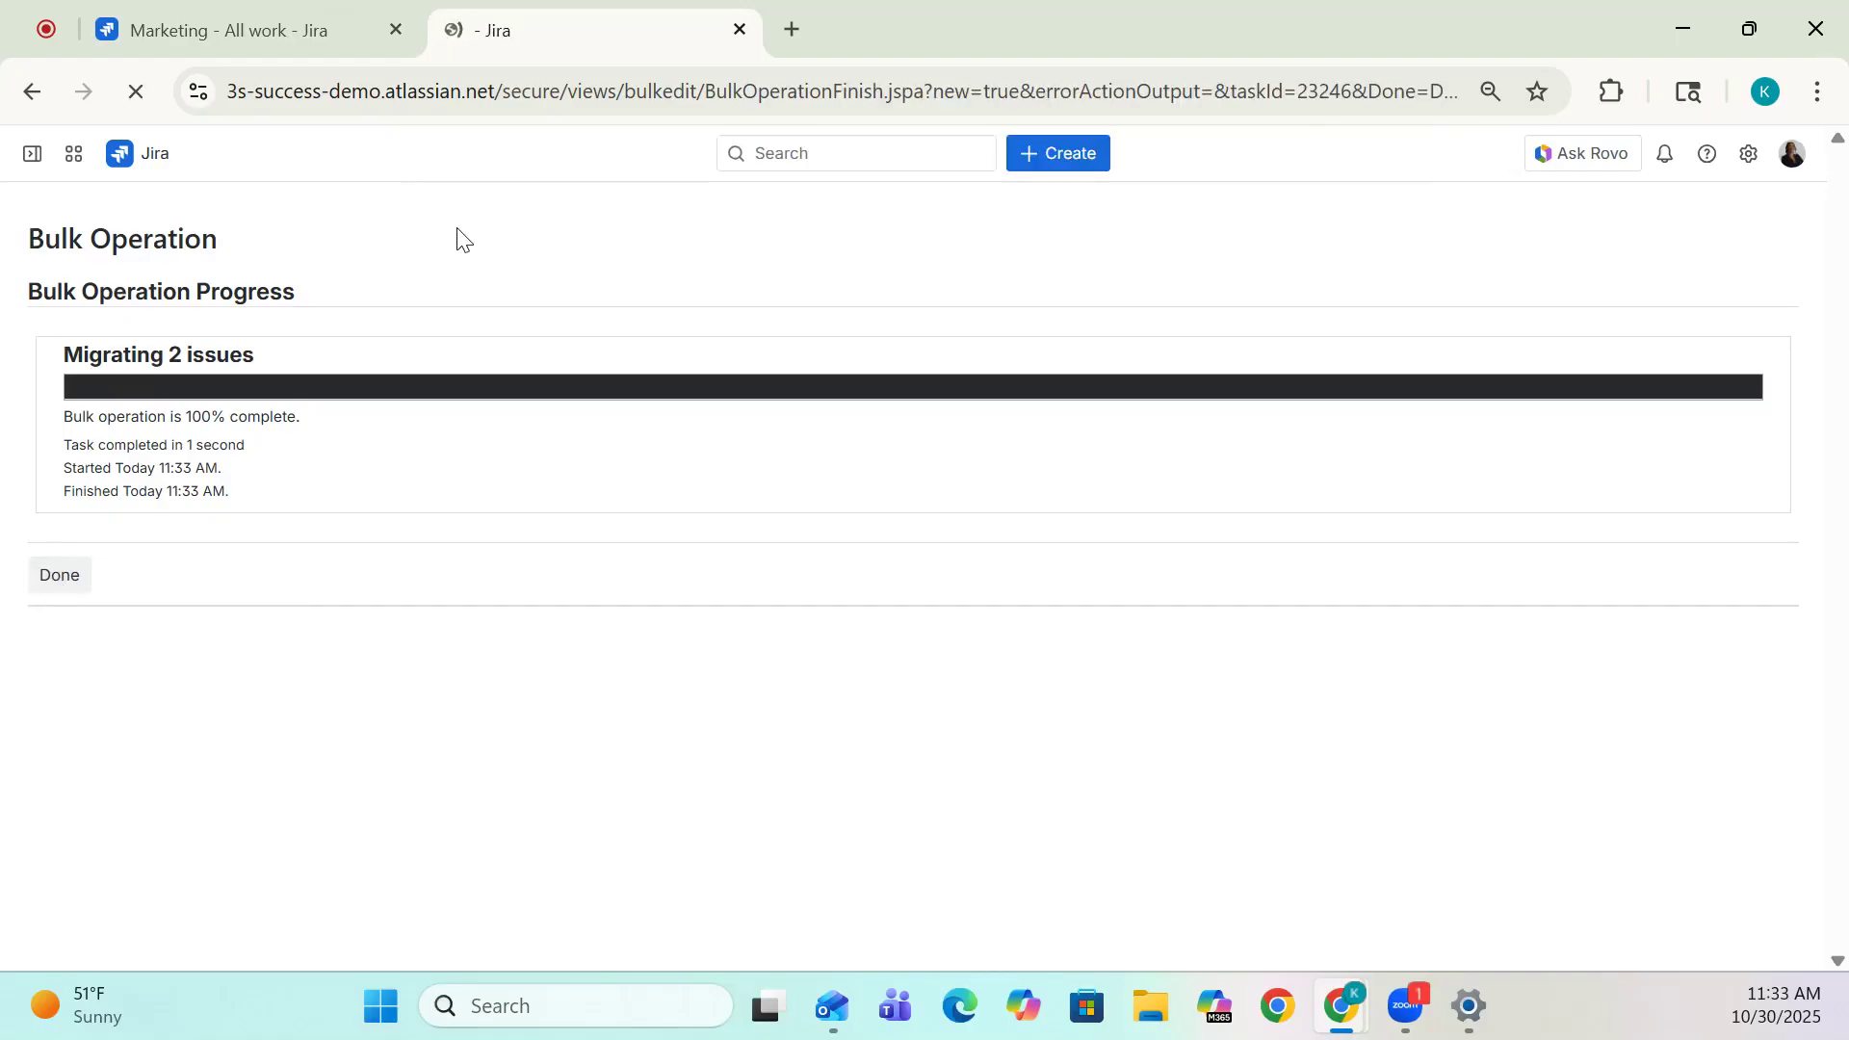